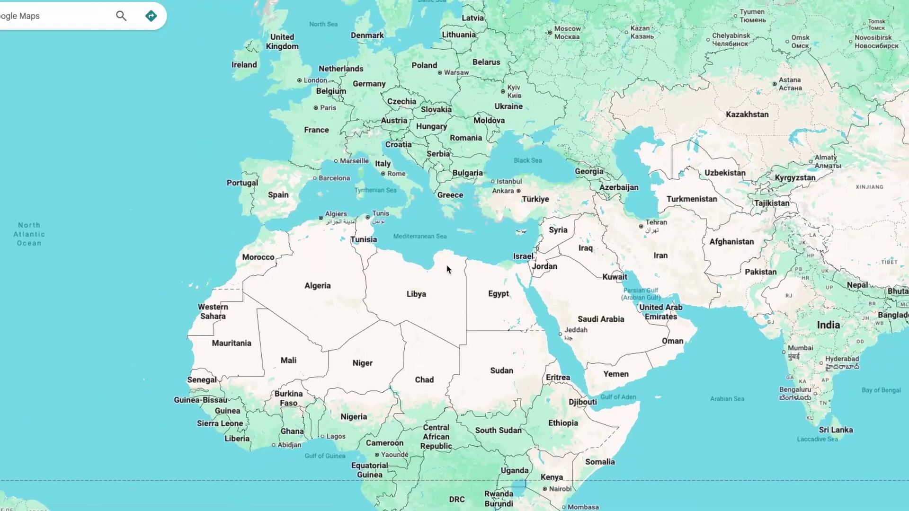
Pan from Step 1 to the LTD specifics and the UK Formation Agent section recommending 1stformations
scroll(446, 266, "down", 3)
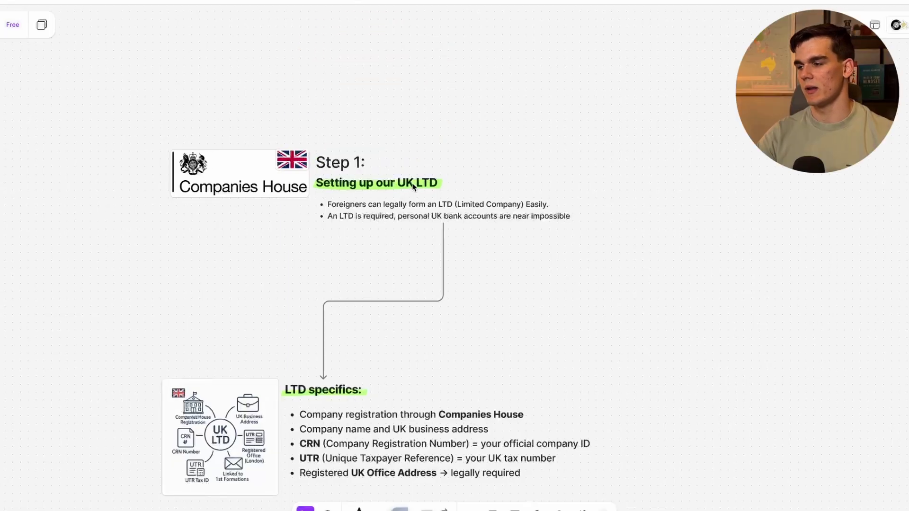
scroll(413, 186, "up", 3)
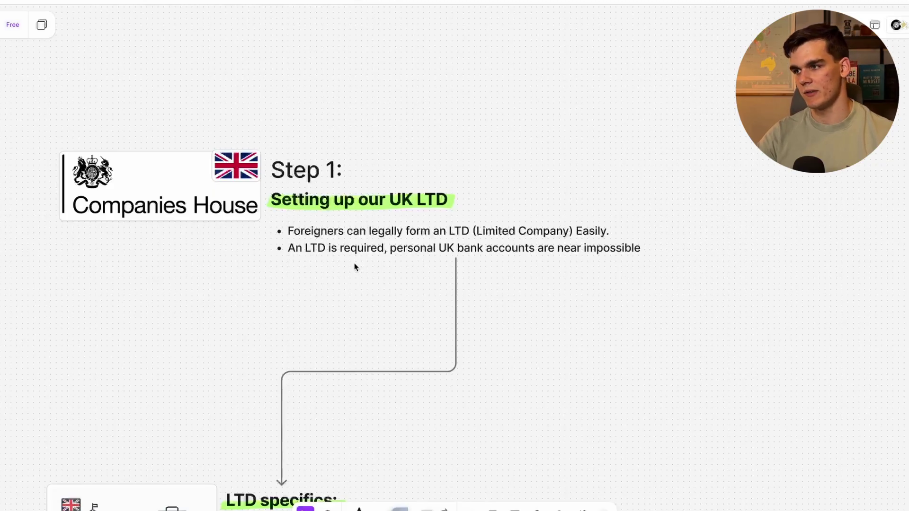
scroll(495, 293, "right", 2)
scroll(495, 293, "up", 1)
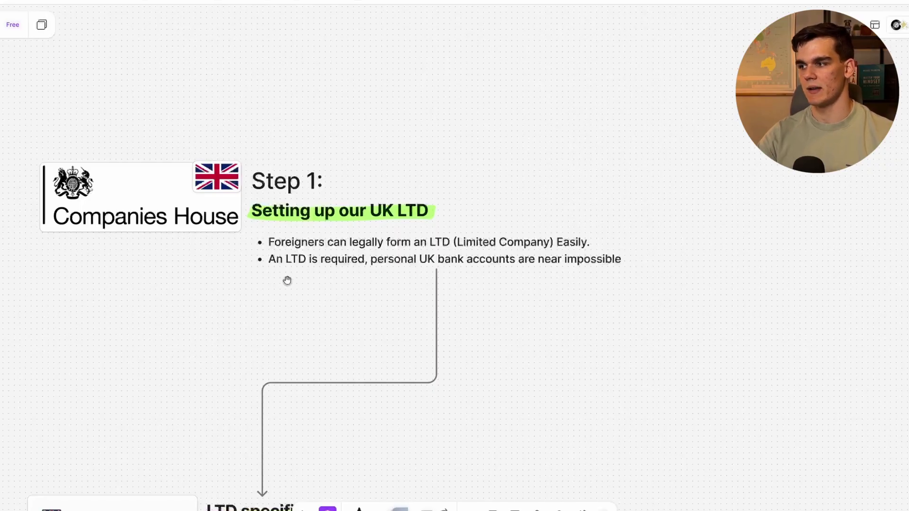
scroll(282, 284, "up", 2)
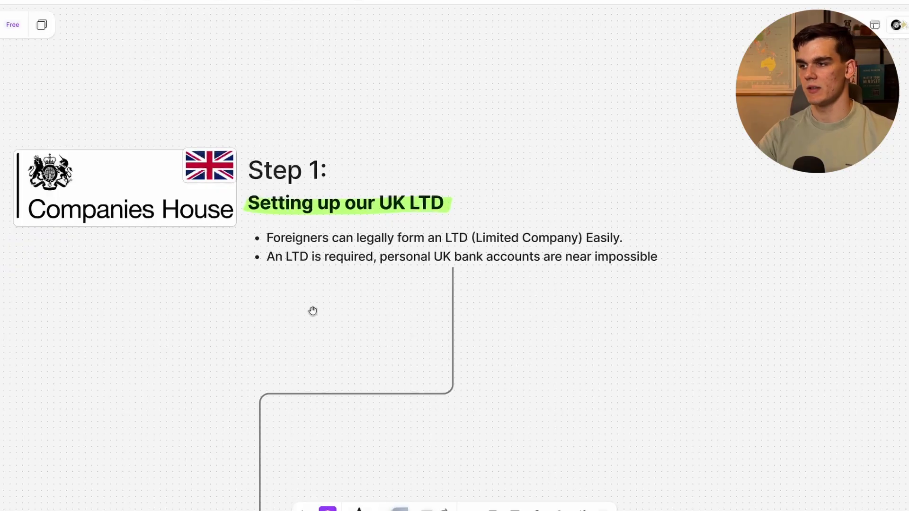
scroll(313, 309, "down", 10)
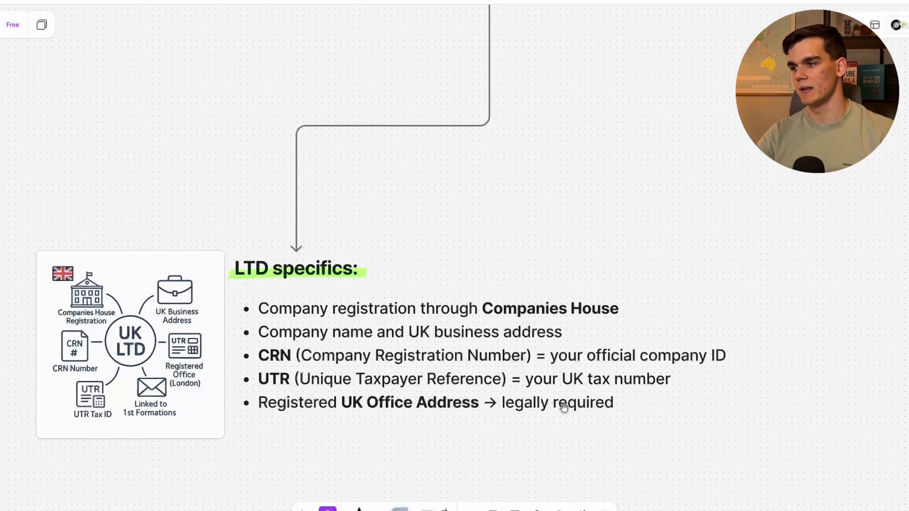
left_click_drag(304, 424, 379, 227)
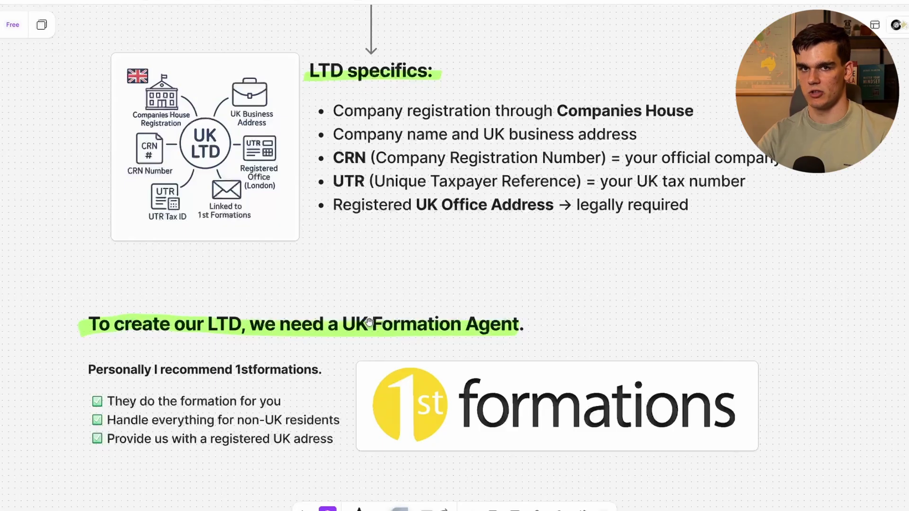
scroll(511, 330, "down", 2)
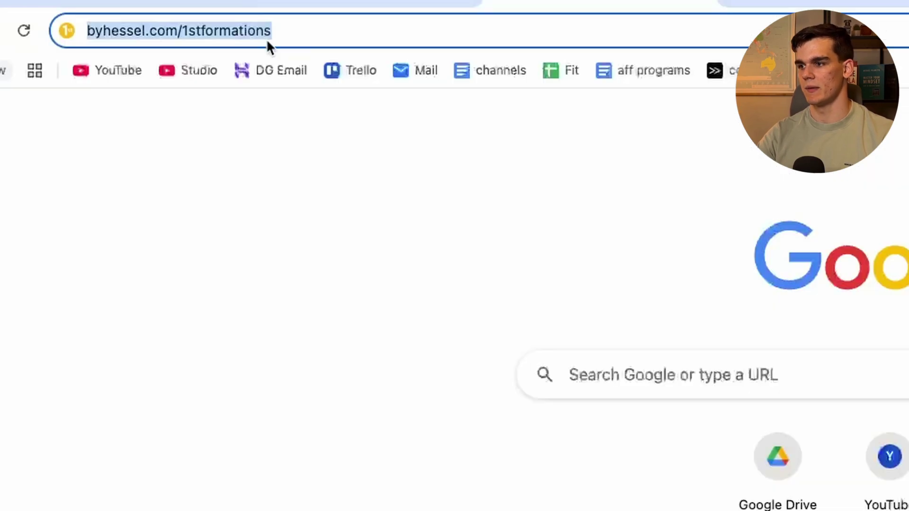
Load the 1stformations site, confirm 'vectortube' is available, and continue to the packages
left_click(267, 42)
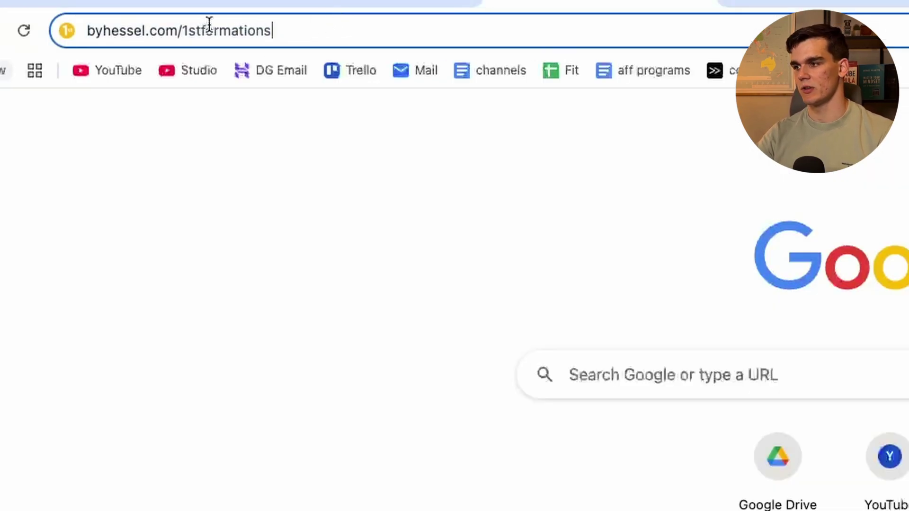
key("Return")
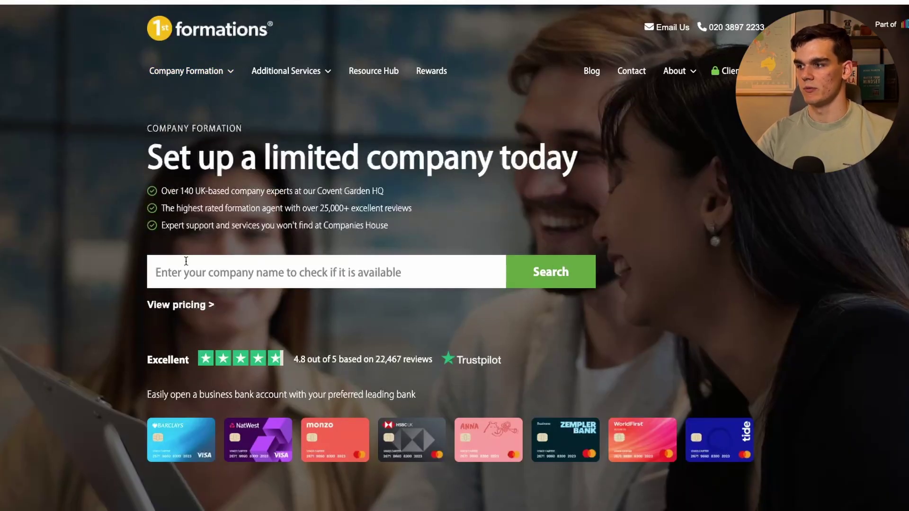
left_click(285, 280)
type("vec")
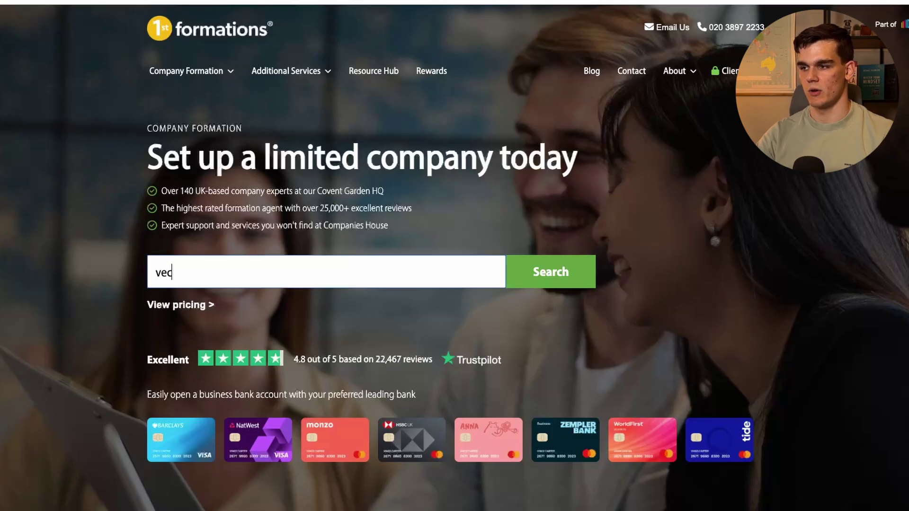
type("tortube")
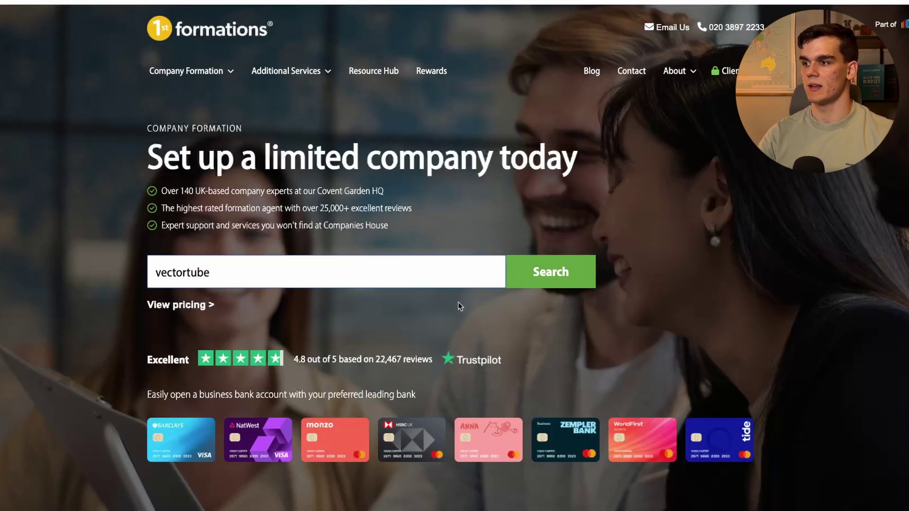
left_click(554, 276)
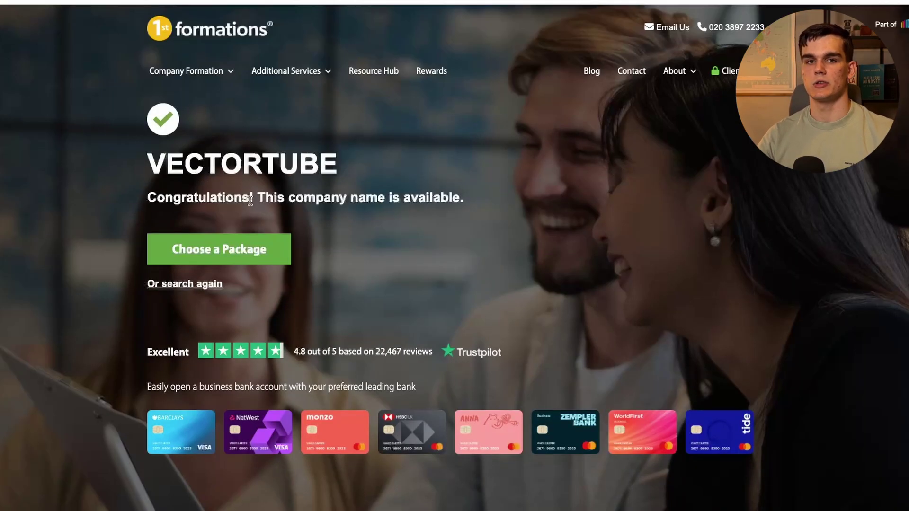
left_click(219, 255)
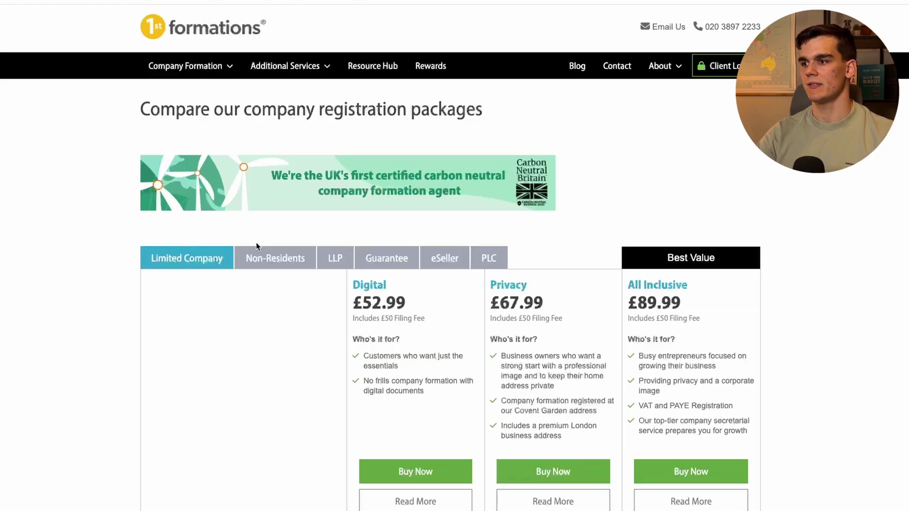
Review the Non-Residents Package features and add the £149.99 package to the basket
left_click(276, 257)
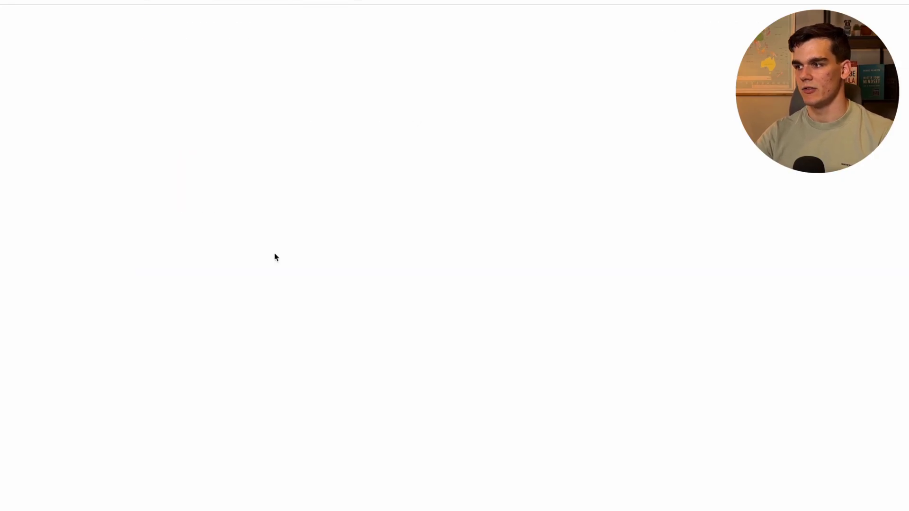
scroll(277, 258, "down", 3)
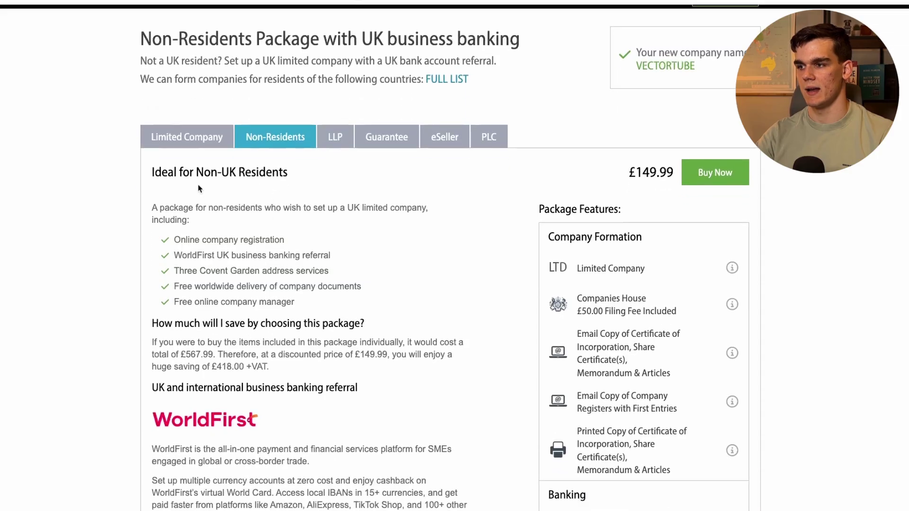
scroll(688, 209, "down", 5)
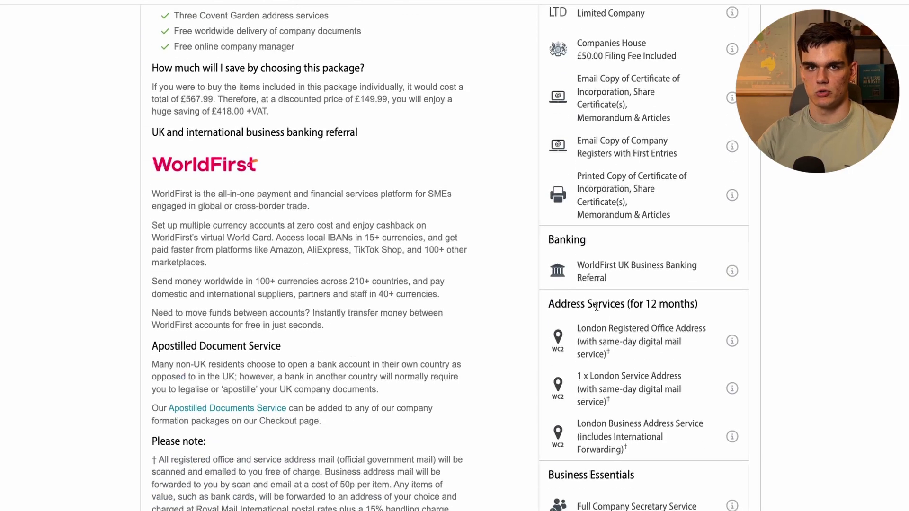
scroll(596, 308, "up", 4)
scroll(597, 308, "up", 4)
scroll(585, 310, "down", 1)
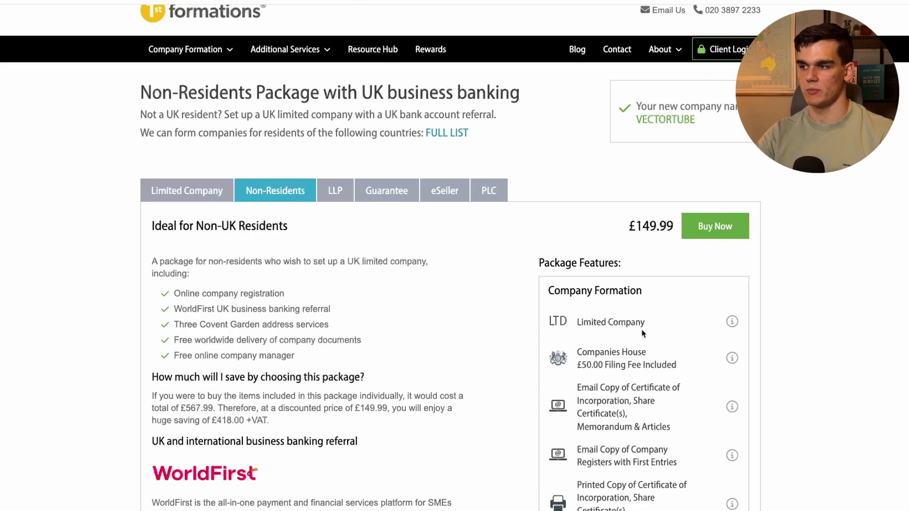
scroll(643, 334, "down", 8)
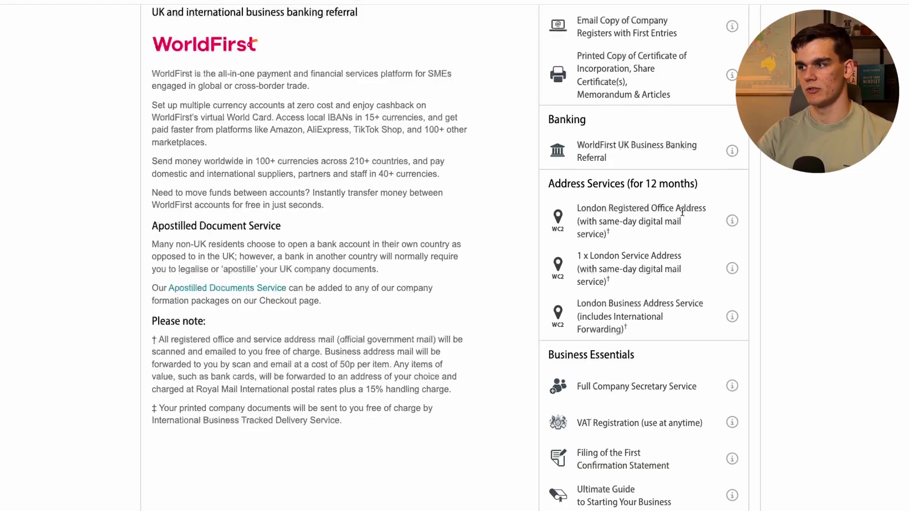
scroll(338, 246, "up", 6)
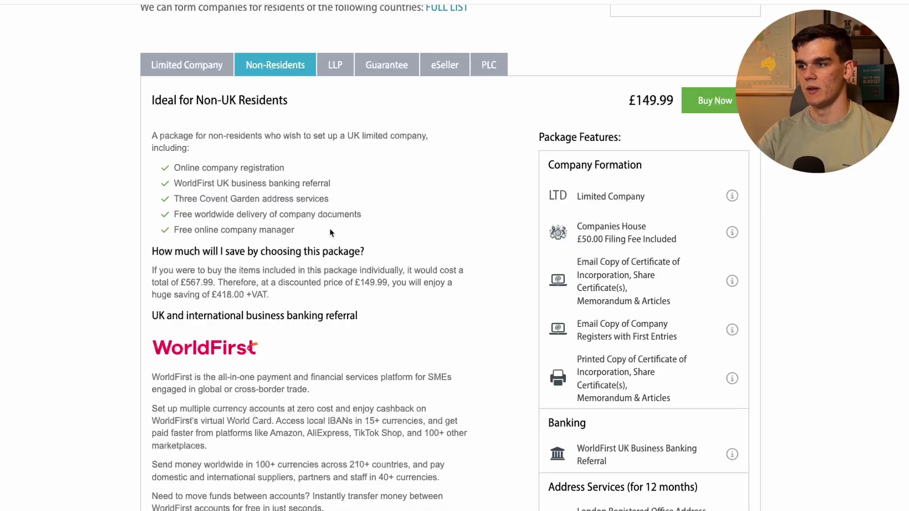
scroll(378, 252, "up", 3)
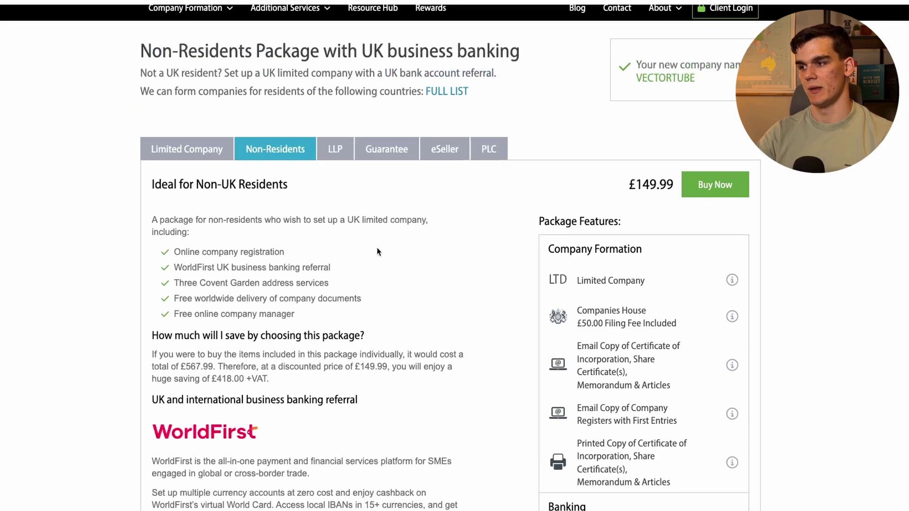
scroll(426, 250, "down", 1)
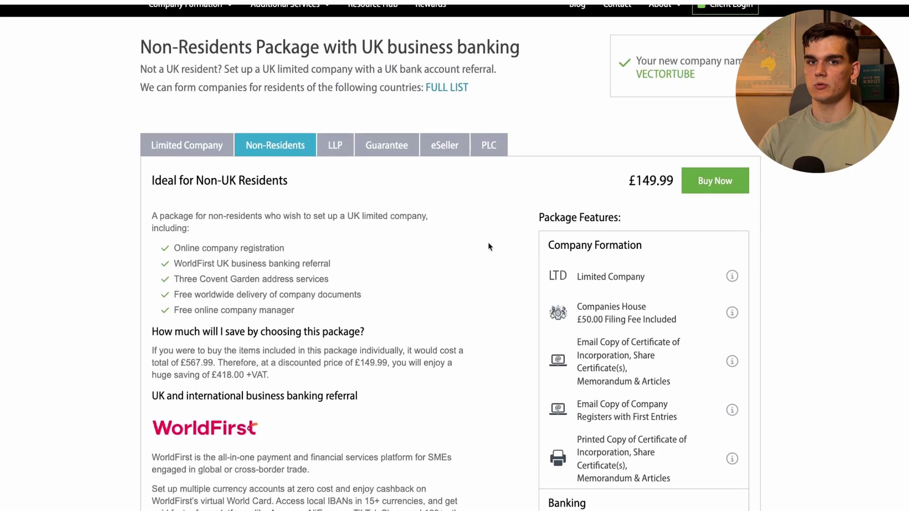
left_click(696, 187)
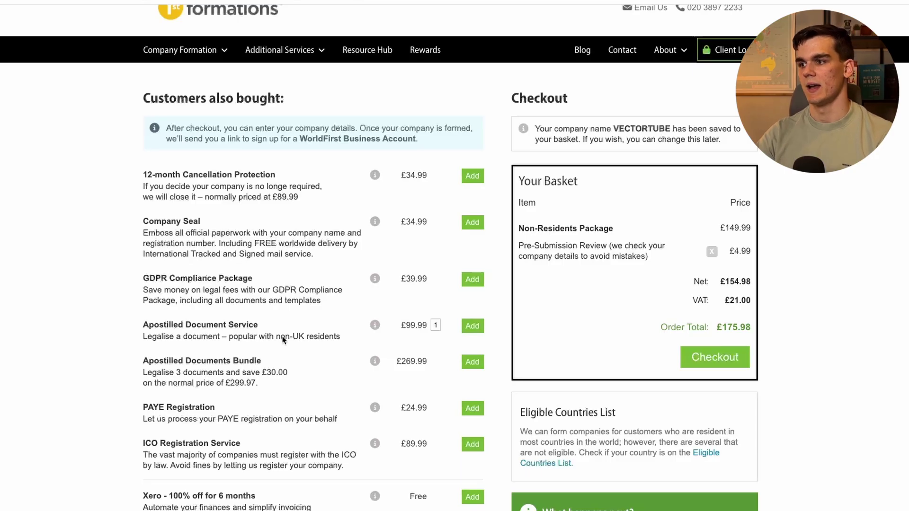
Review the checkout basket and 'Customers also bought' extras, showing the £175.98 order total
scroll(282, 339, "down", 1)
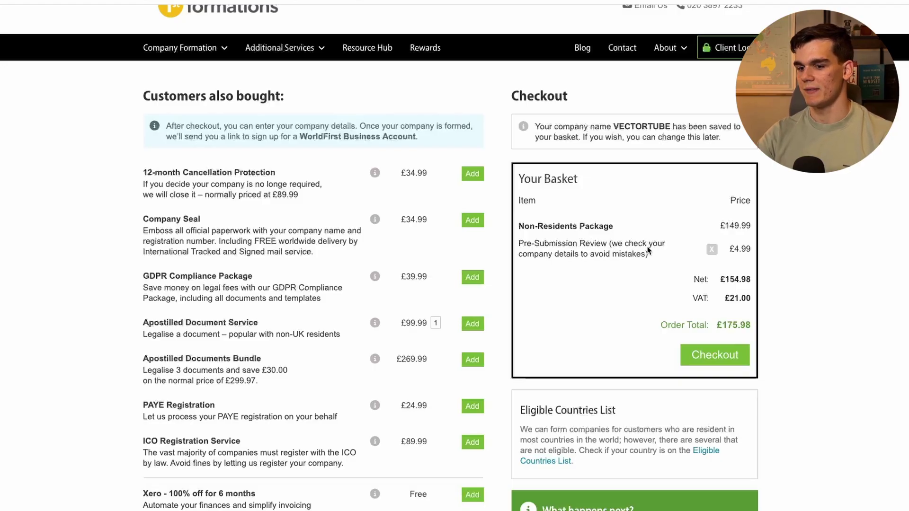
scroll(648, 255, "down", 3)
scroll(649, 254, "up", 2)
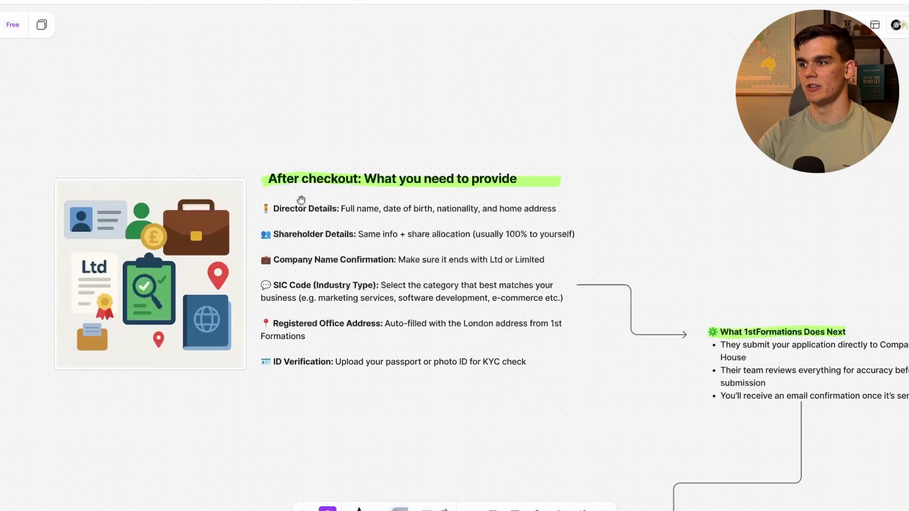
Scroll to the checklist covering director, shareholder, SIC code, ID, Ltd name and registered office
scroll(317, 202, "up", 2)
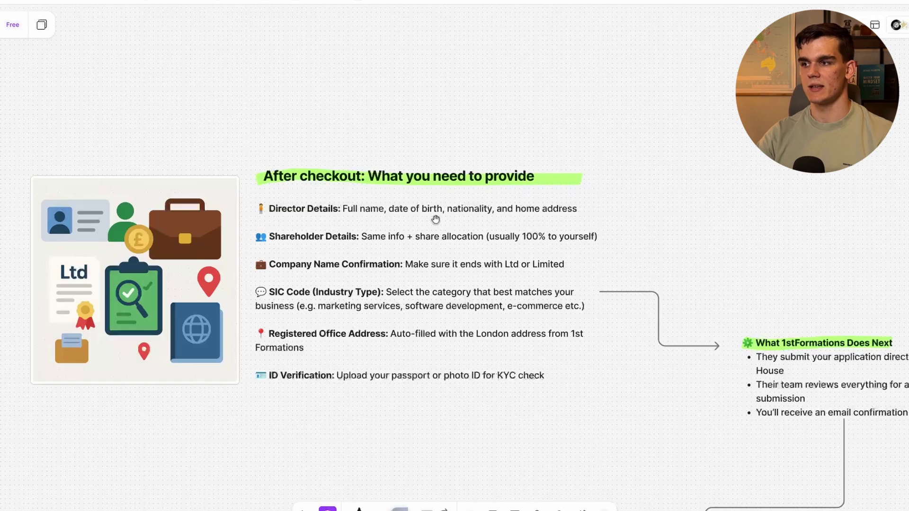
scroll(359, 236, "up", 1)
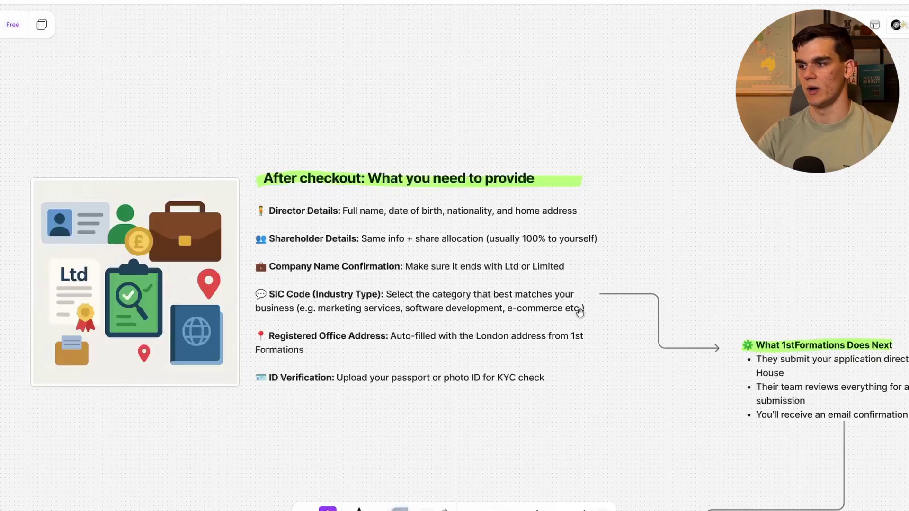
scroll(407, 348, "up", 1)
scroll(359, 347, "up", 3)
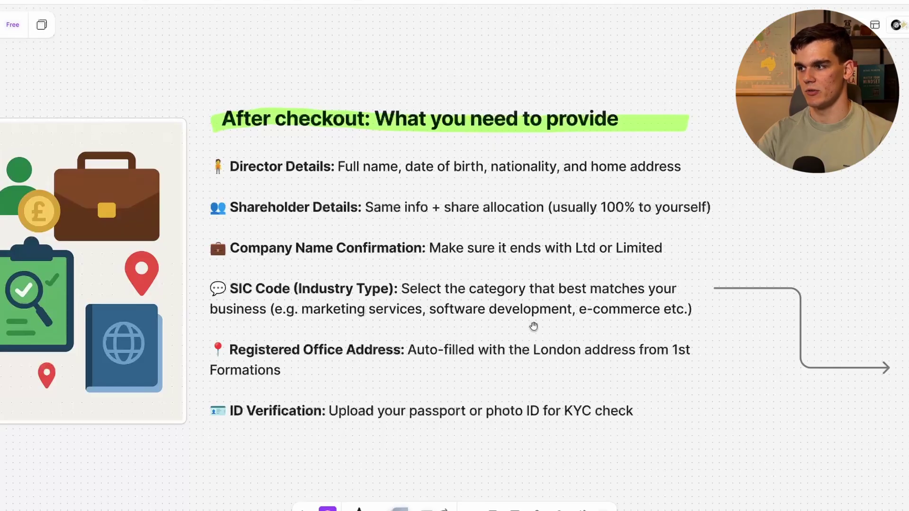
scroll(279, 332, "down", 1)
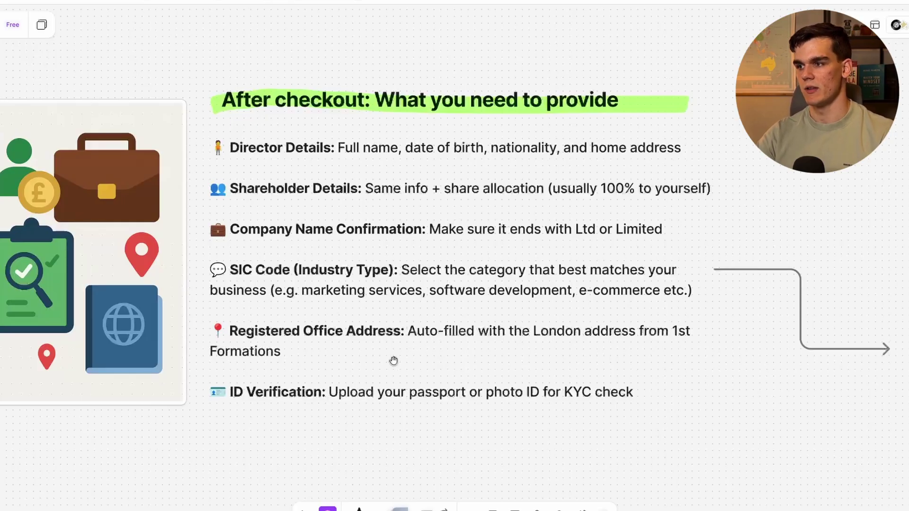
scroll(376, 386, "down", 1)
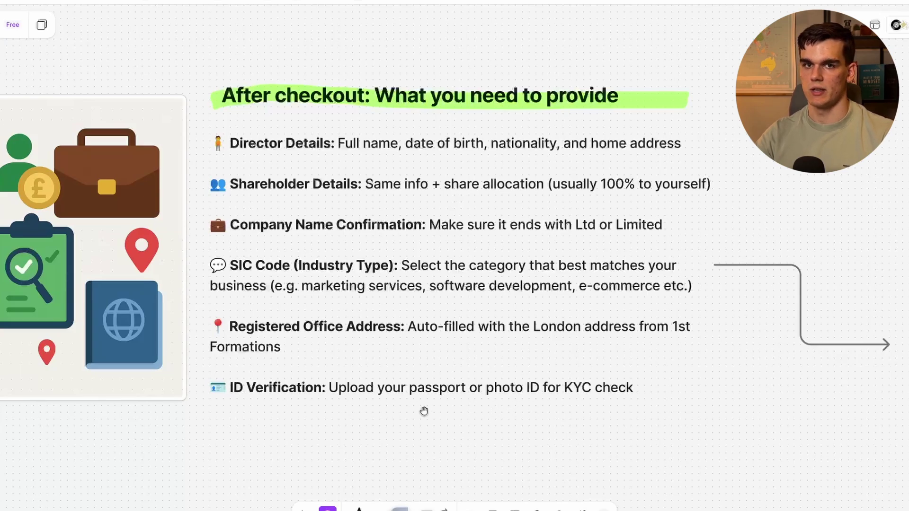
Bring the 'What 1stFormations Does Next' section into view
left_click_drag(658, 421, 61, 306)
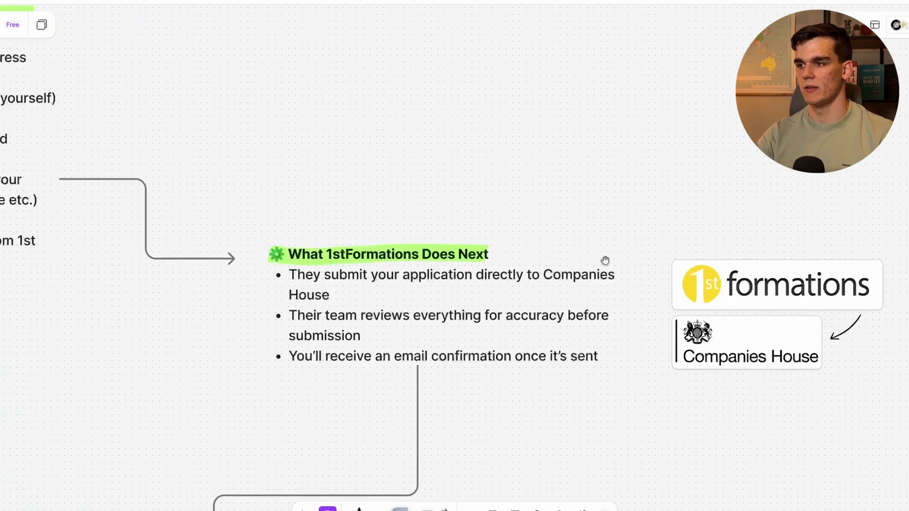
scroll(589, 310, "down", 1)
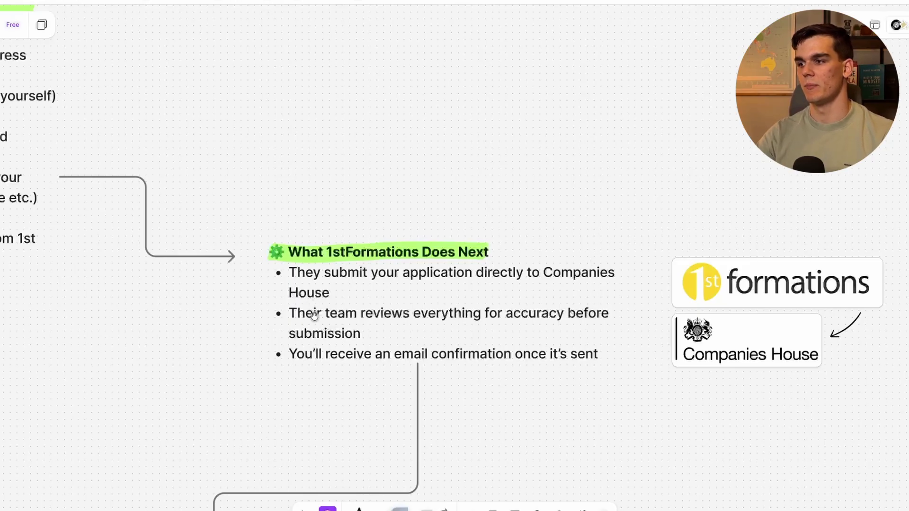
scroll(334, 336, "down", 3)
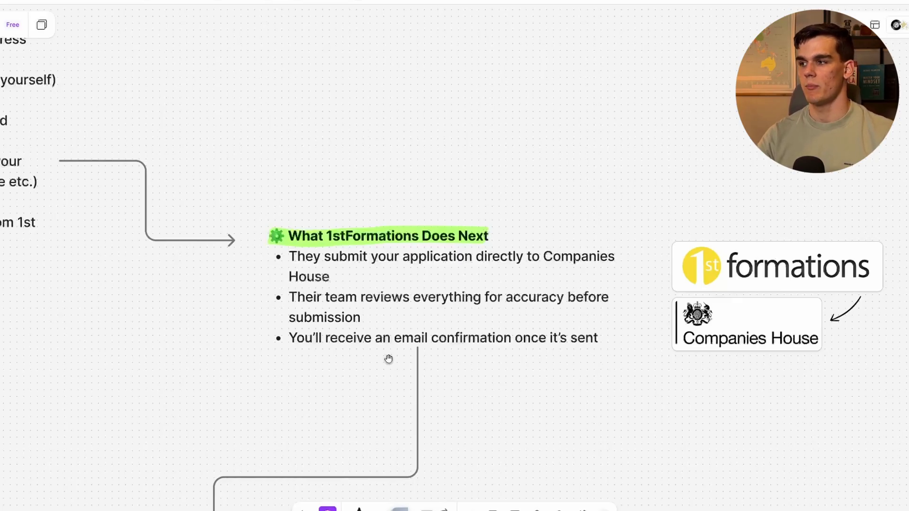
scroll(325, 355, "down", 10)
scroll(284, 341, "left", 3)
scroll(337, 266, "left", 3)
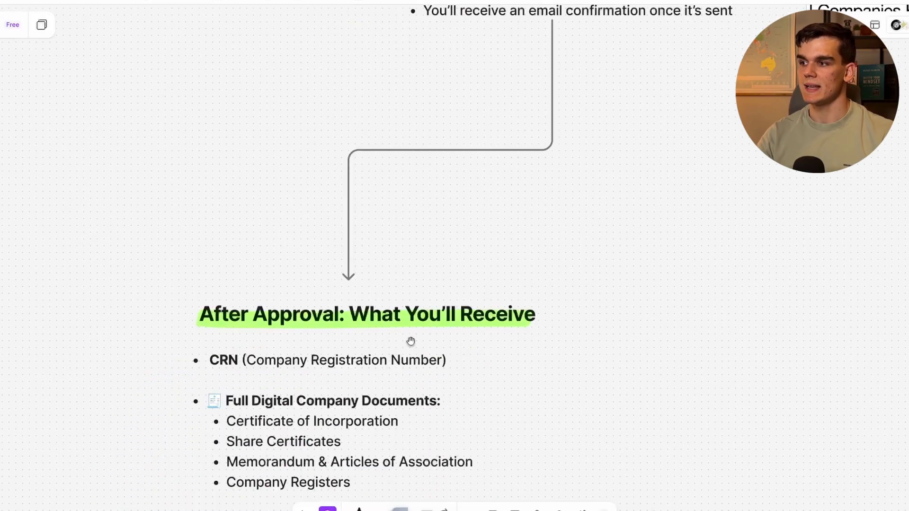
scroll(308, 345, "up", 4)
Show the full 'After Approval: What You'll Receive' list and the Step 2 bank account section
left_click_drag(208, 349, 227, 147)
scroll(261, 264, "down", 5)
left_click_drag(261, 264, 278, 282)
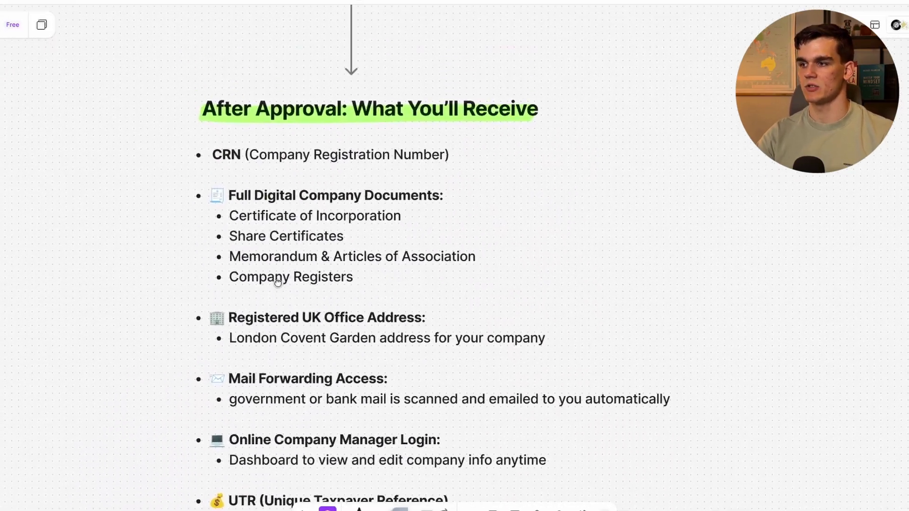
scroll(278, 282, "down", 1)
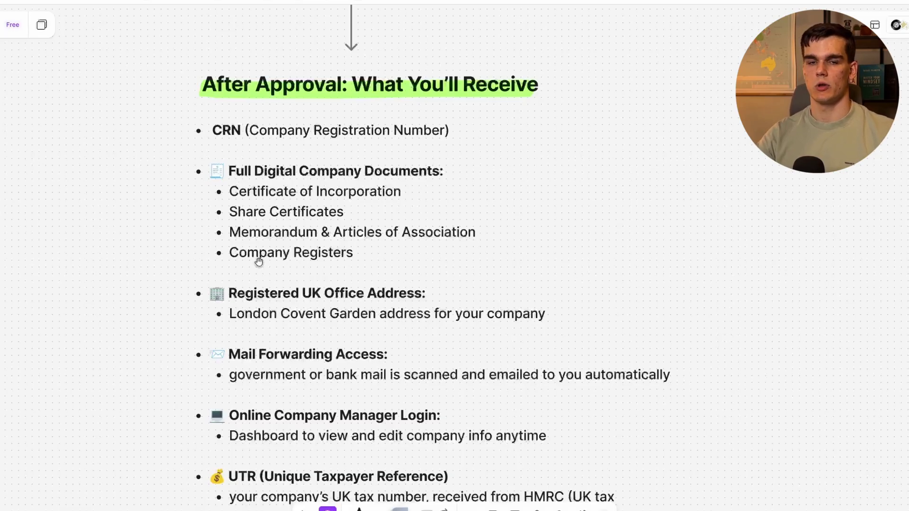
left_click_drag(328, 293, 321, 274)
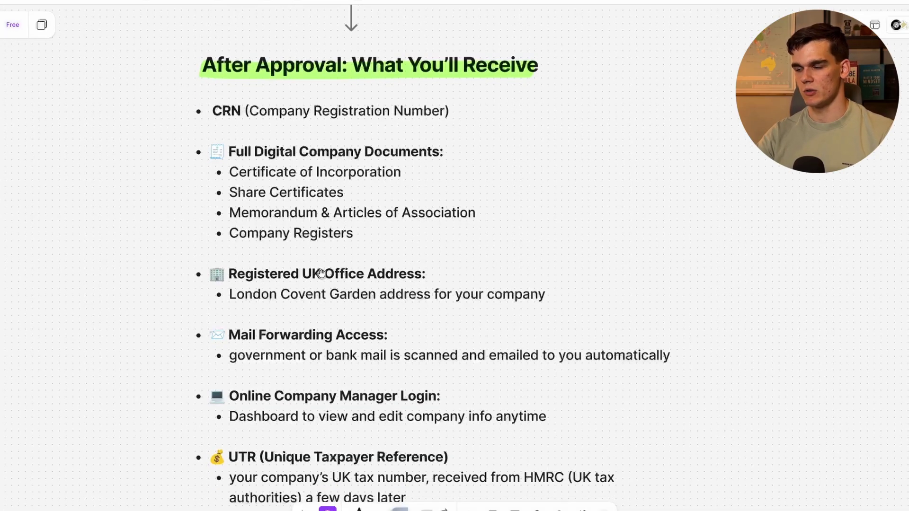
scroll(321, 273, "down", 1)
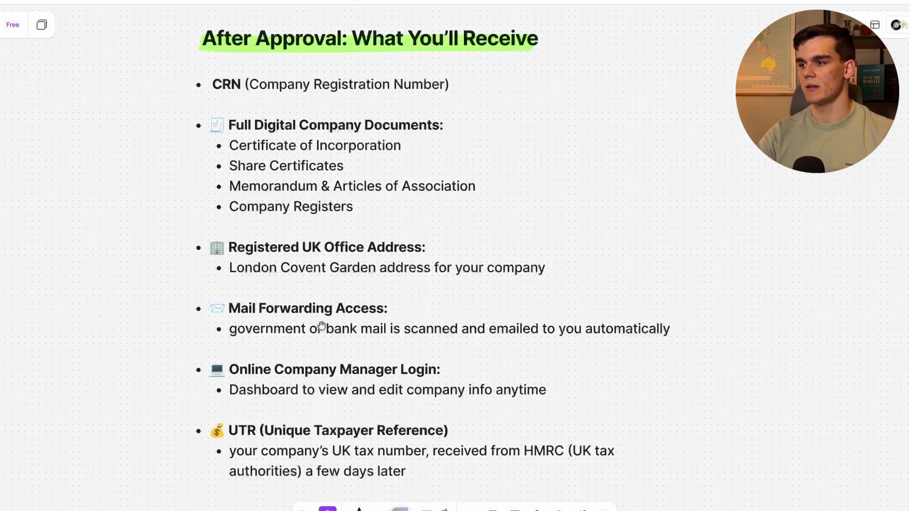
scroll(314, 351, "down", 2)
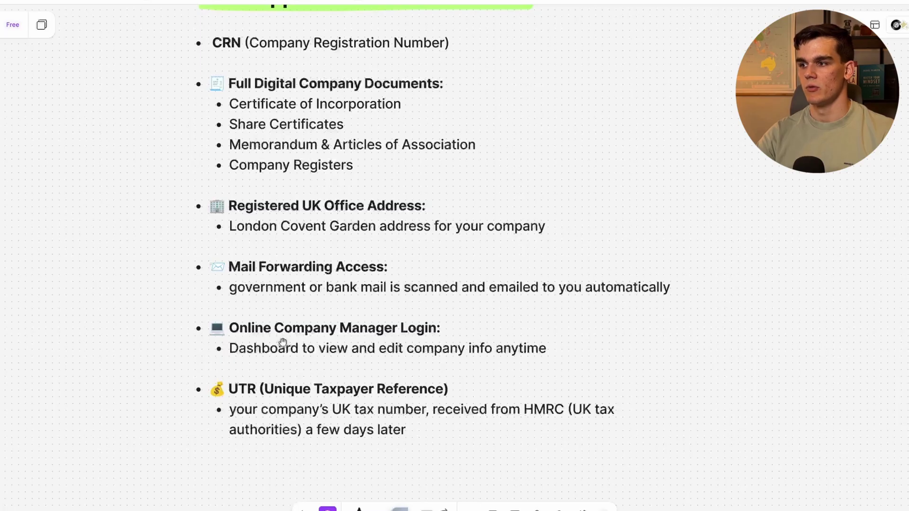
scroll(339, 331, "down", 1)
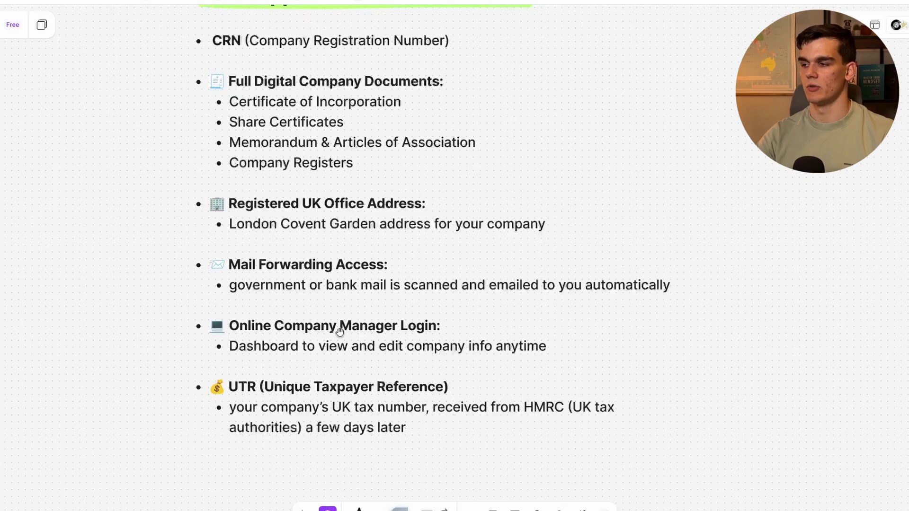
scroll(432, 320, "down", 2)
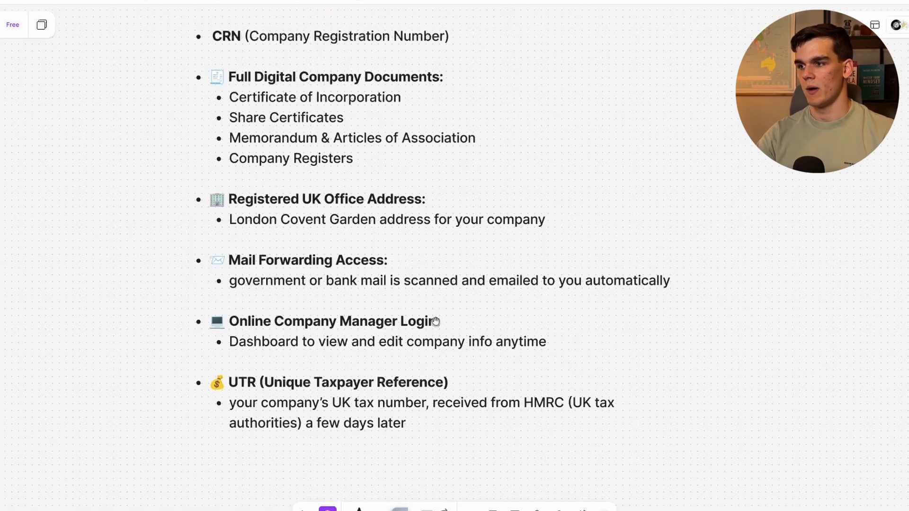
scroll(426, 283, "down", 1)
scroll(426, 283, "down", 5)
Scroll through the Step 2 Worldfirst Bank recommendation
scroll(274, 339, "down", 6)
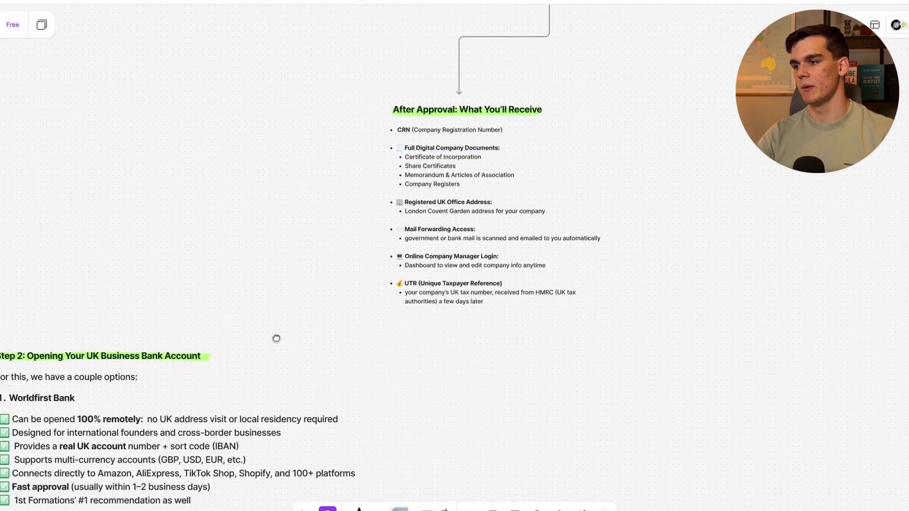
scroll(333, 266, "up", 4)
scroll(333, 265, "up", 2)
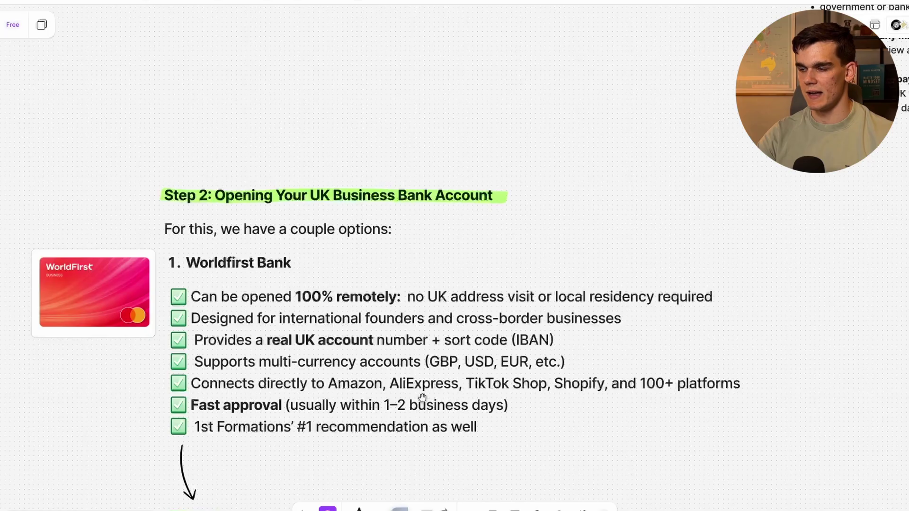
scroll(366, 388, "down", 3)
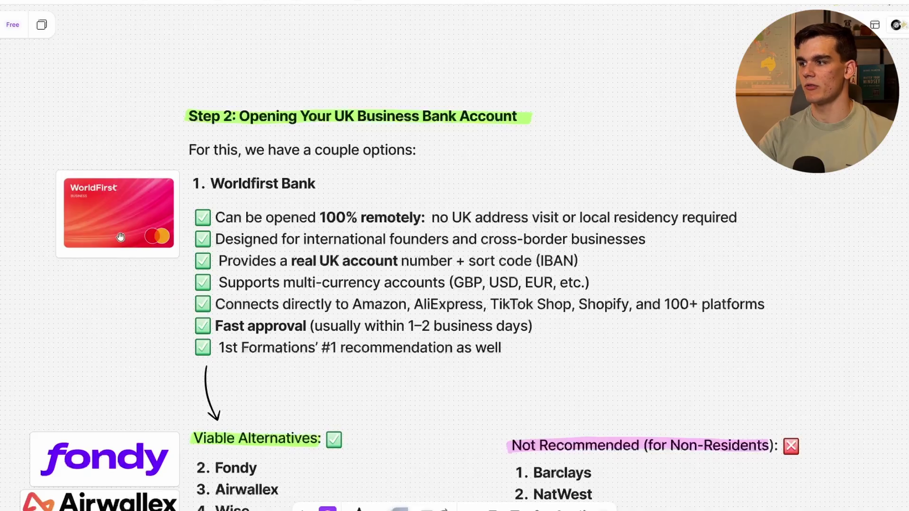
scroll(120, 237, "down", 5)
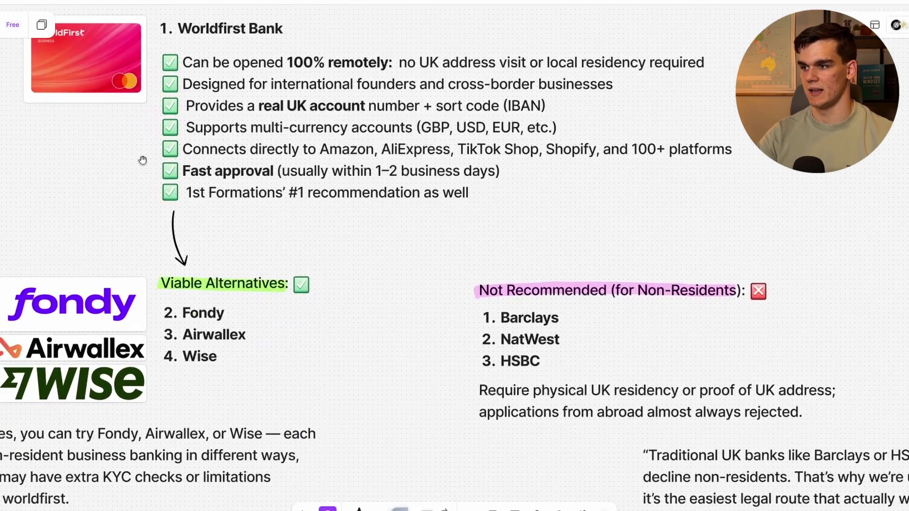
scroll(183, 207, "down", 2)
Pan across the Viable Alternatives and Not Recommended bank lists
left_click_drag(183, 206, 243, 221)
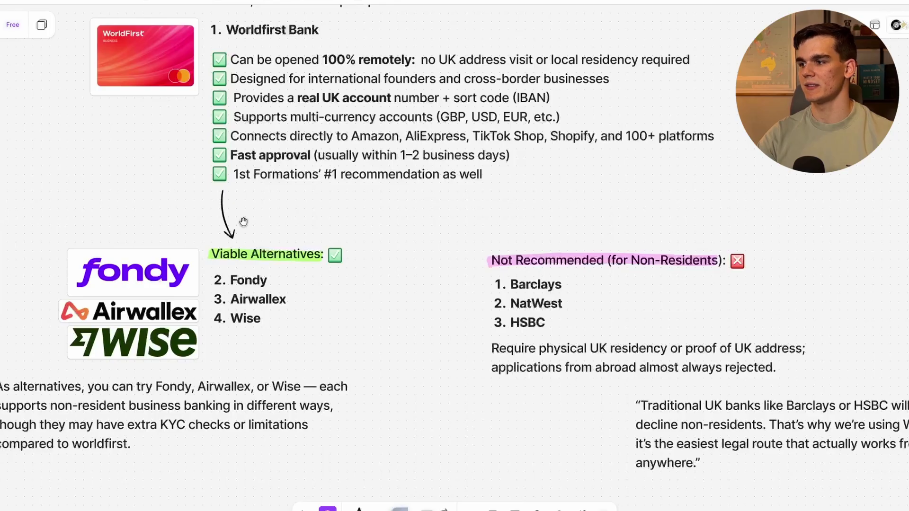
scroll(264, 252, "right", 5)
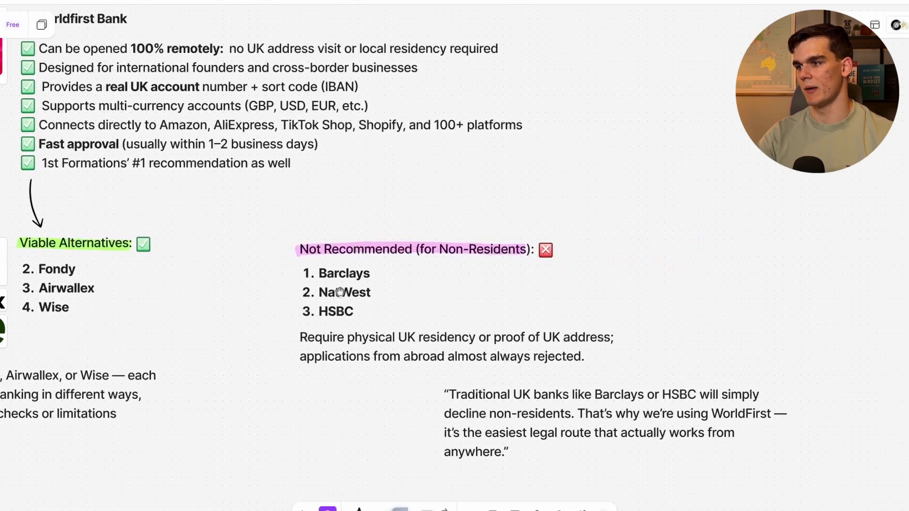
scroll(408, 268, "down", 2)
scroll(305, 270, "up", 5)
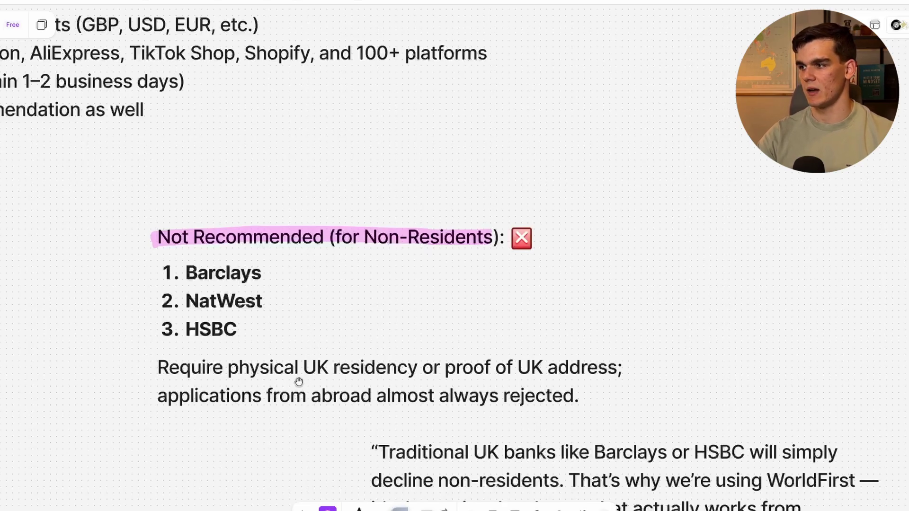
scroll(300, 359, "left", 3)
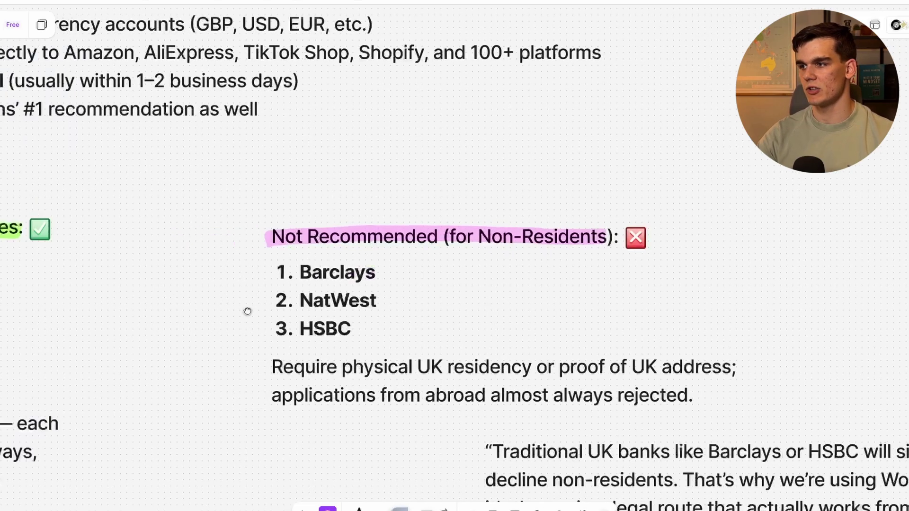
scroll(246, 311, "down", 3)
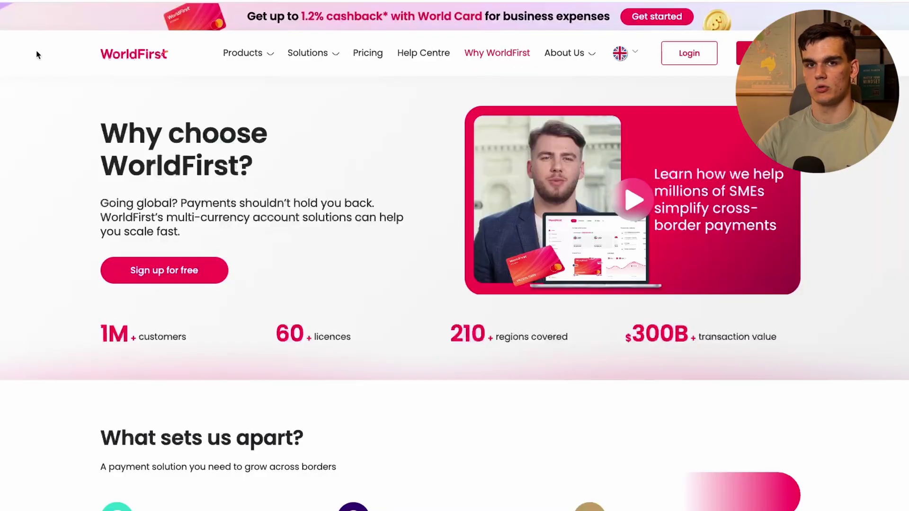
Start a free WorldFirst sign-up for a United Kingdom business, choosing manual company entry
left_click(144, 272)
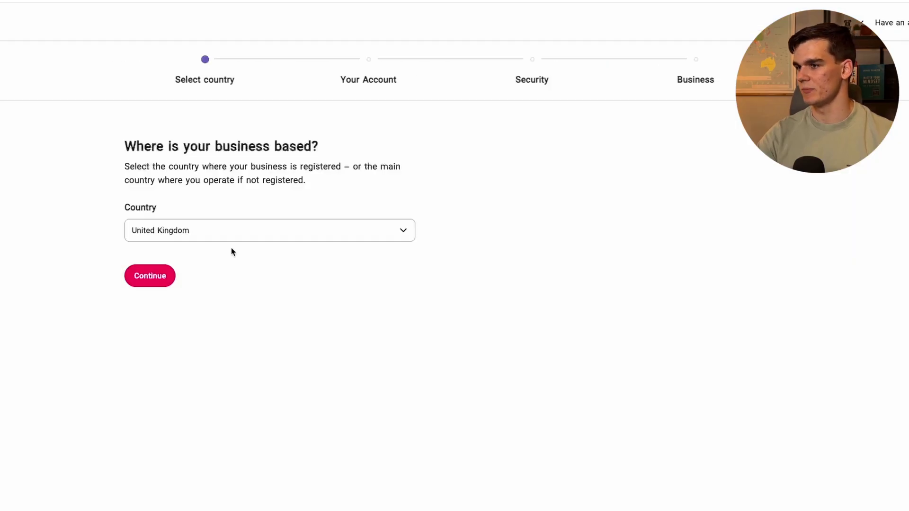
left_click(146, 281)
left_click(553, 179)
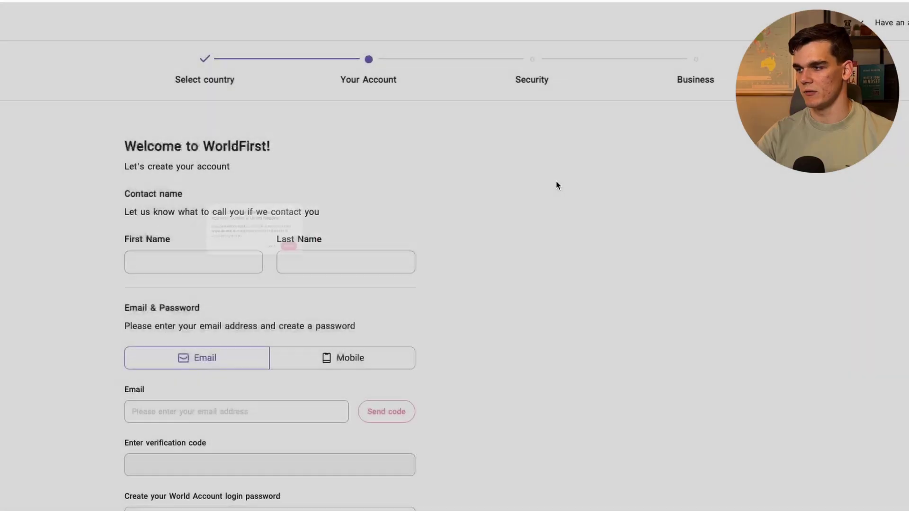
scroll(126, 156, "down", 4)
scroll(172, 196, "up", 4)
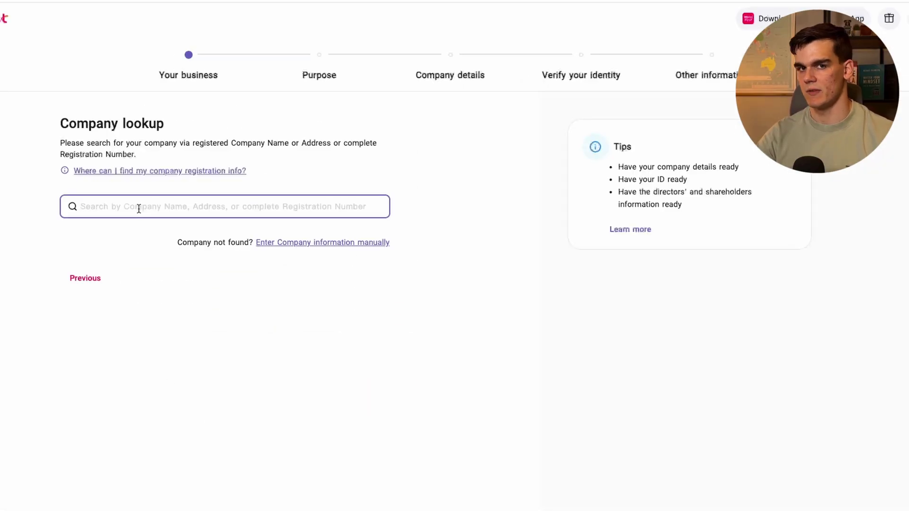
left_click(343, 245)
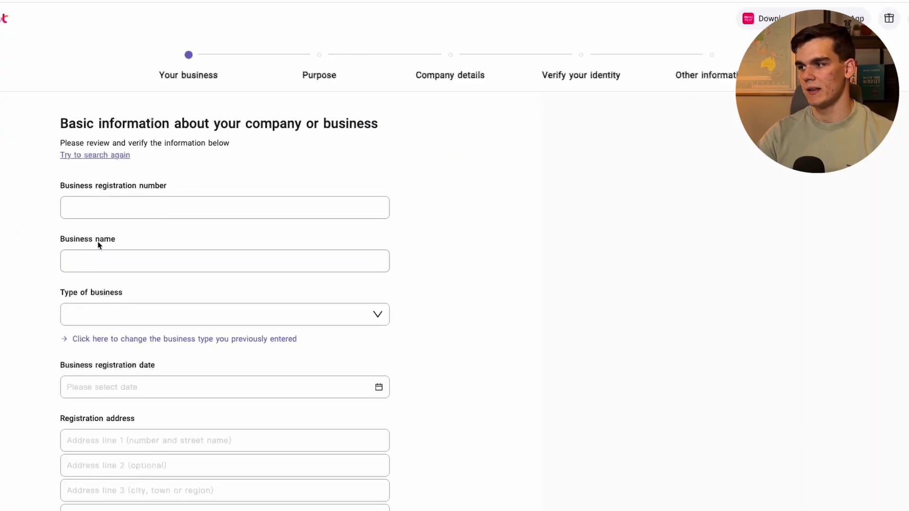
scroll(97, 246, "down", 2)
scroll(90, 236, "down", 1)
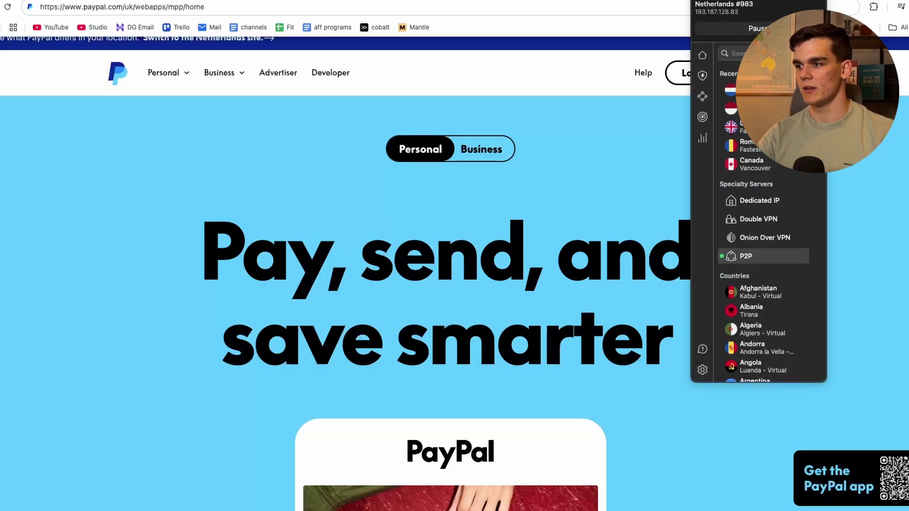
Connect NordVPN to a United Kingdom server, then reload PayPal's site
left_click(733, 53)
type("u")
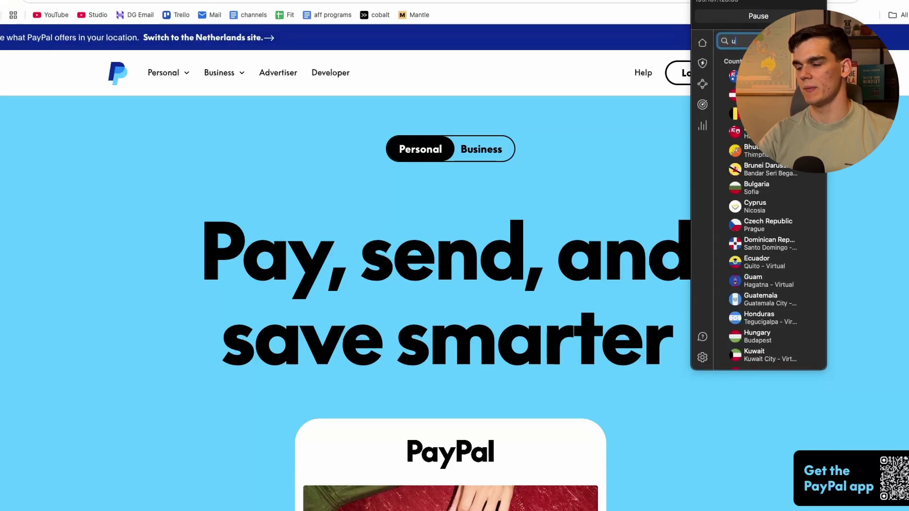
type("nited k")
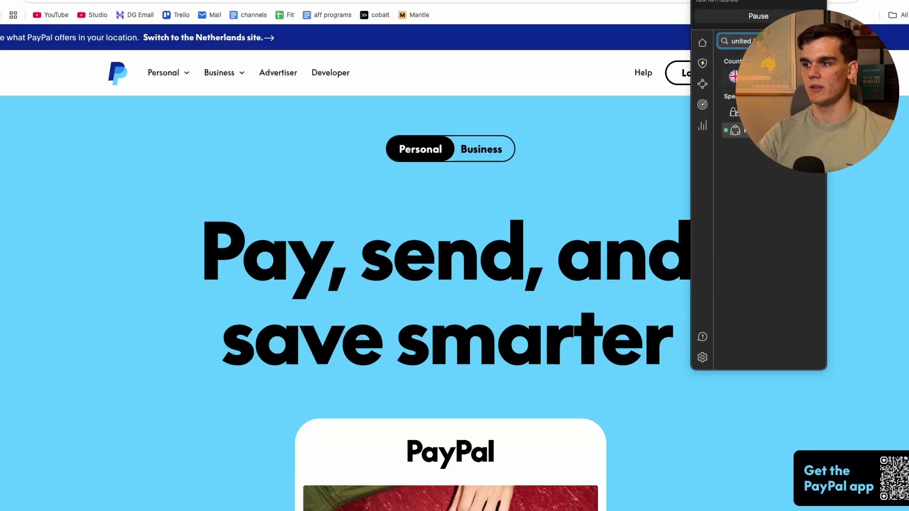
key("Return")
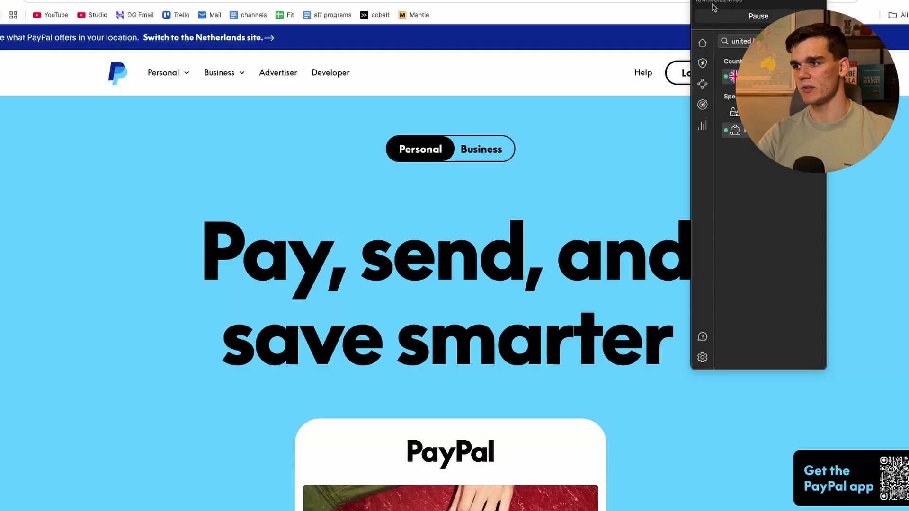
left_click(367, 118)
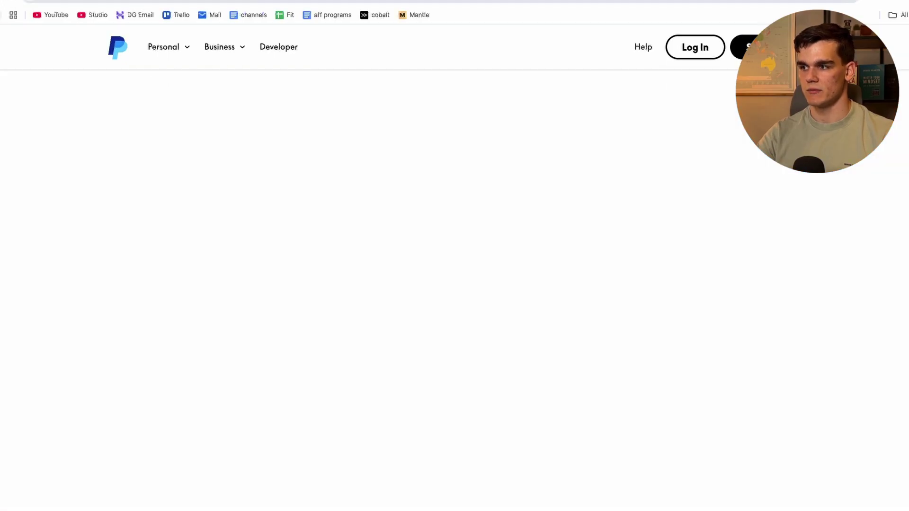
left_click(176, 52)
left_click(65, 338)
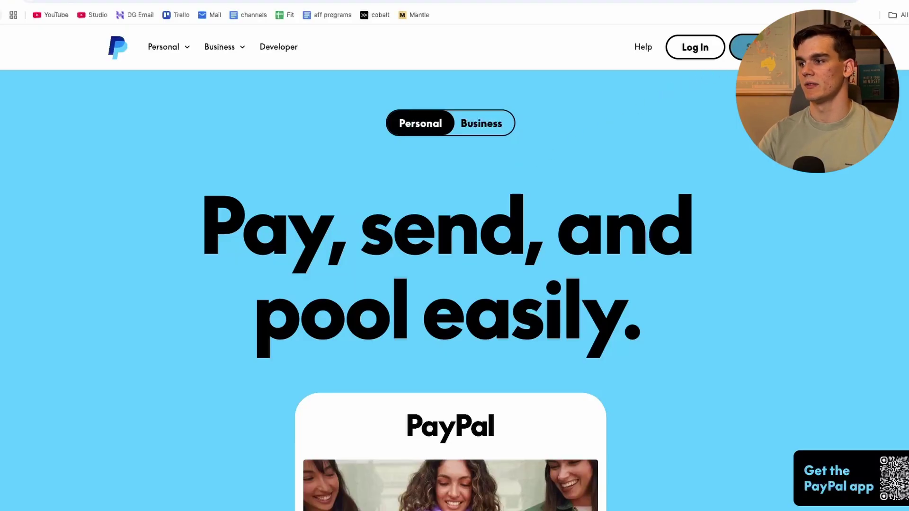
Start a PayPal Business sign-up, reaching the Create a business account form with password shown
left_click(746, 46)
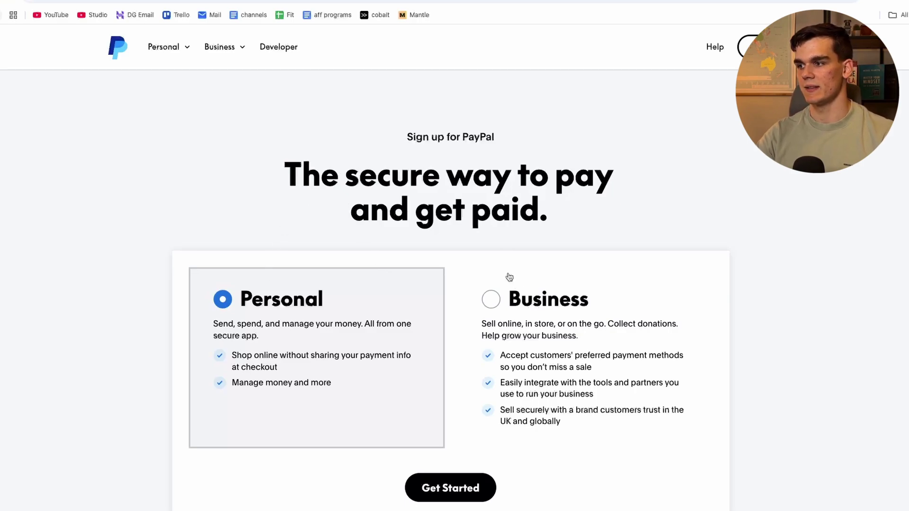
left_click(490, 302)
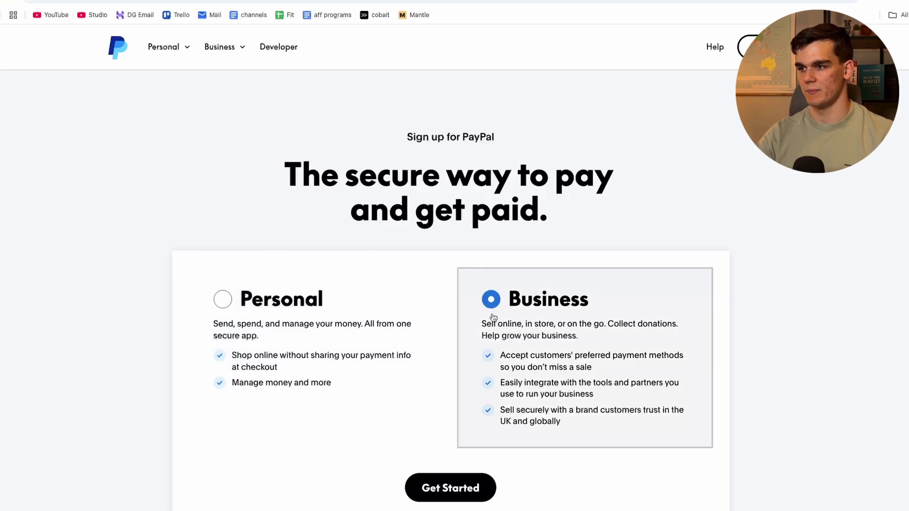
scroll(492, 317, "down", 1)
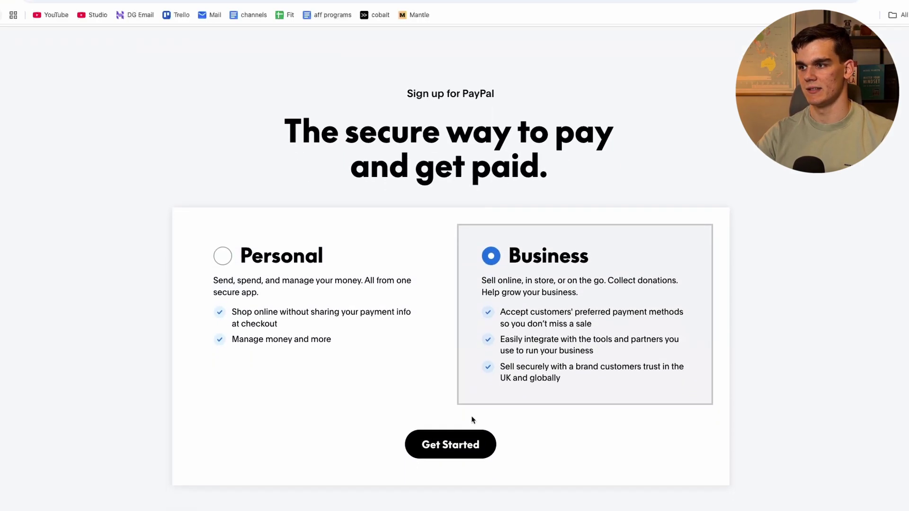
left_click(438, 442)
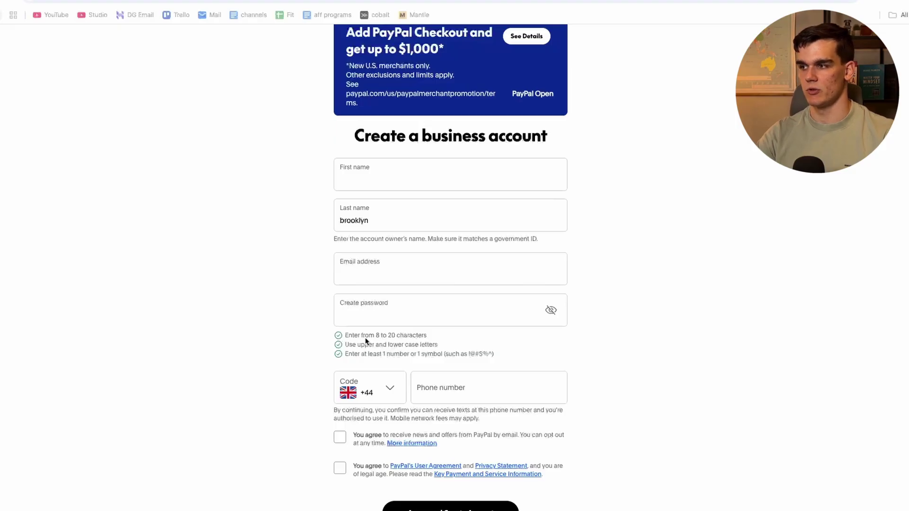
left_click(326, 359)
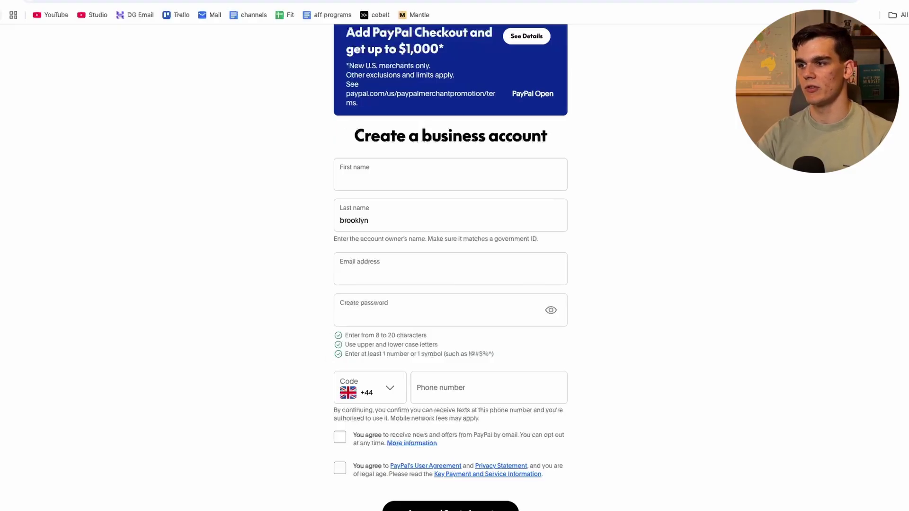
key("ctrl+Tab")
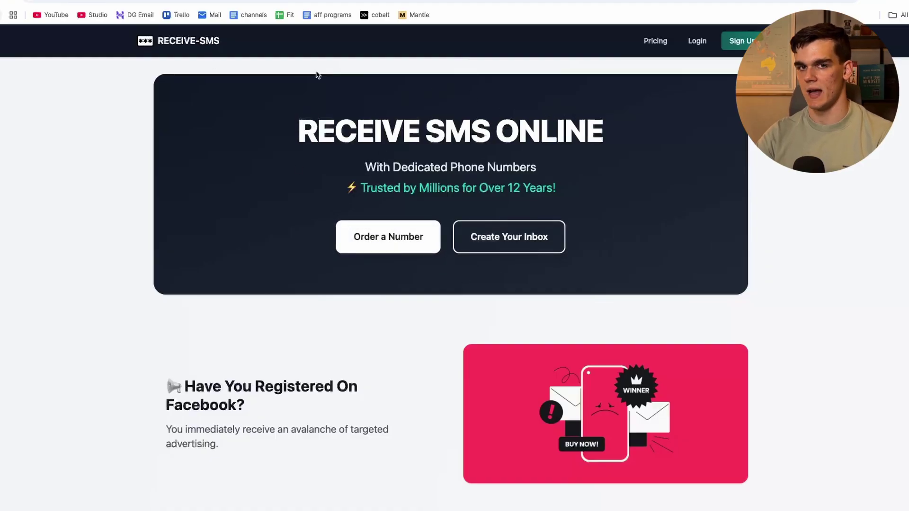
Order a dedicated number on Receive-SMS by buying the United Kingdom plan
left_click(375, 239)
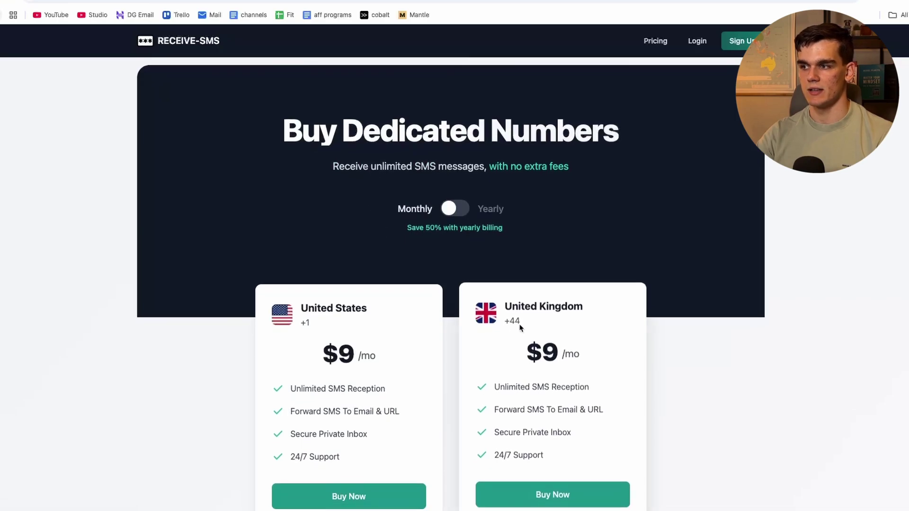
scroll(525, 378, "down", 1)
left_click(542, 468)
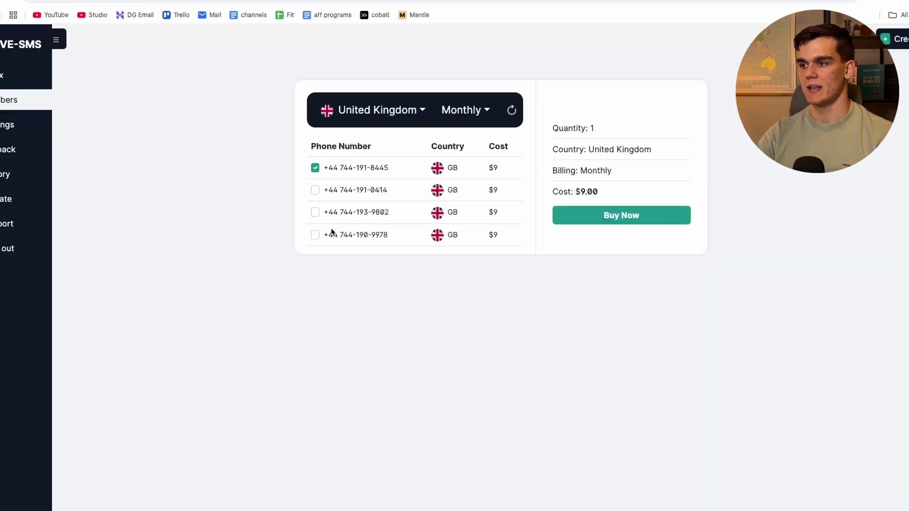
Open the SMS inbox for the UK +44 number and select the number to copy
left_click(24, 76)
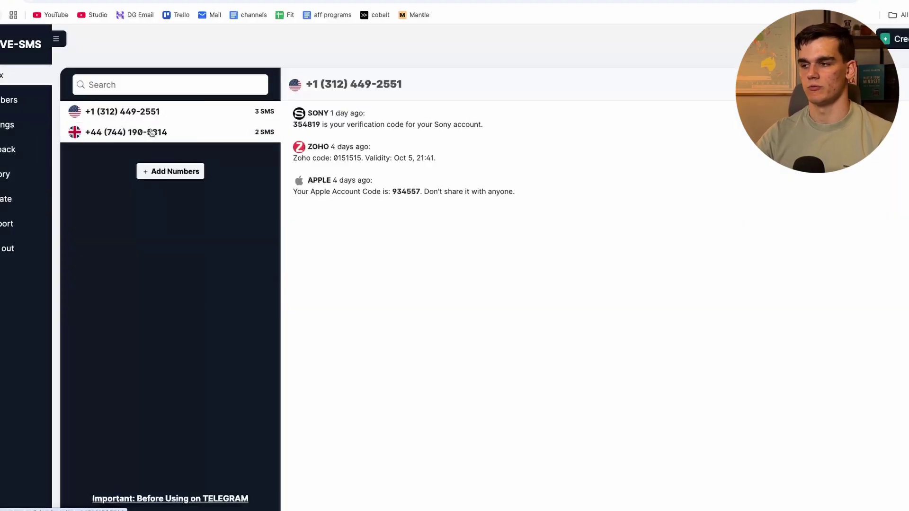
left_click(141, 135)
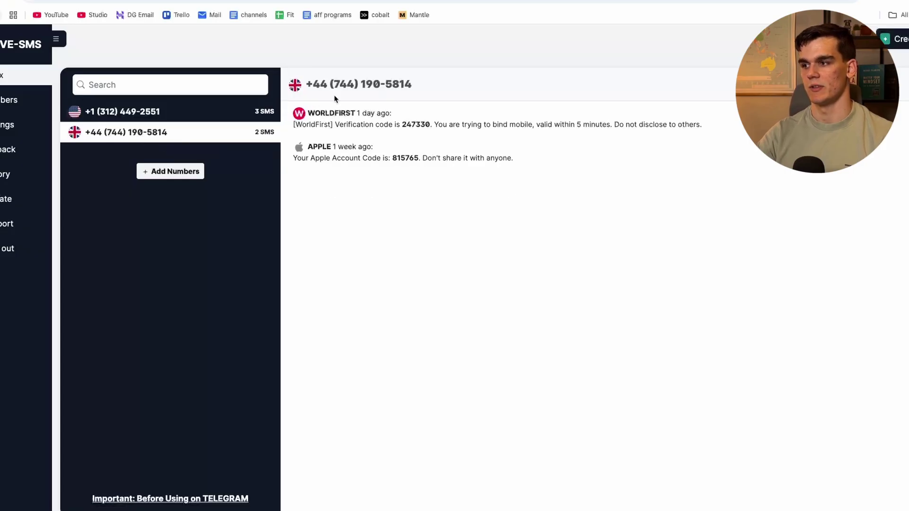
left_click_drag(428, 85, 328, 82)
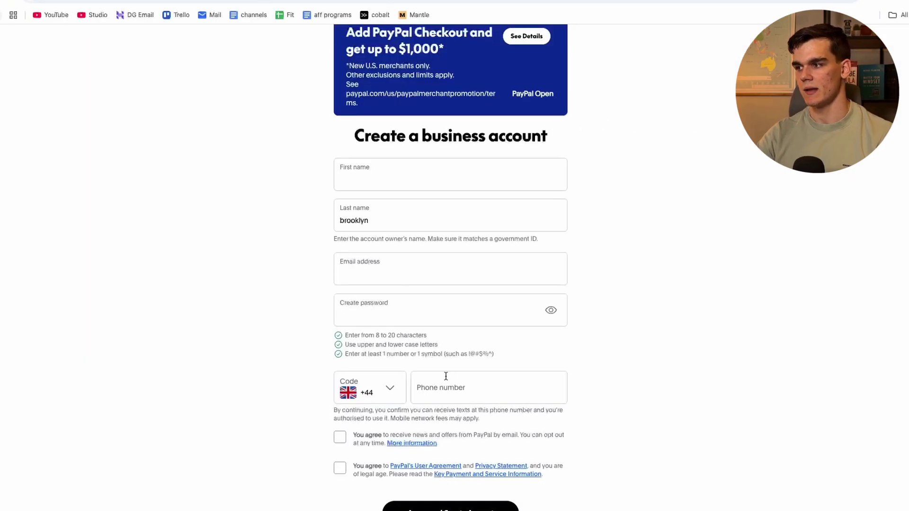
Paste the UK number as phone number, accept both agreements, and submit the business sign-up
left_click(446, 375)
key("ctrl+v")
key("Tab")
key("Tab")
key("Tab")
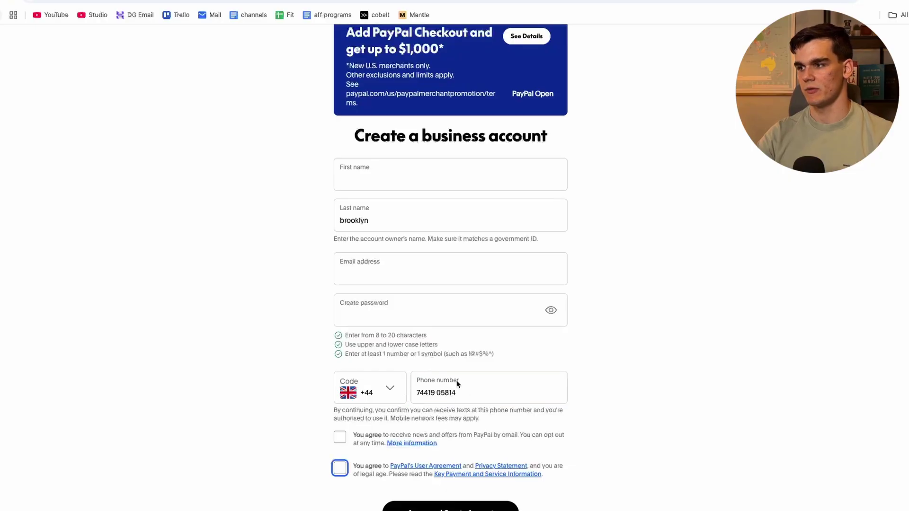
left_click(340, 437)
left_click(340, 468)
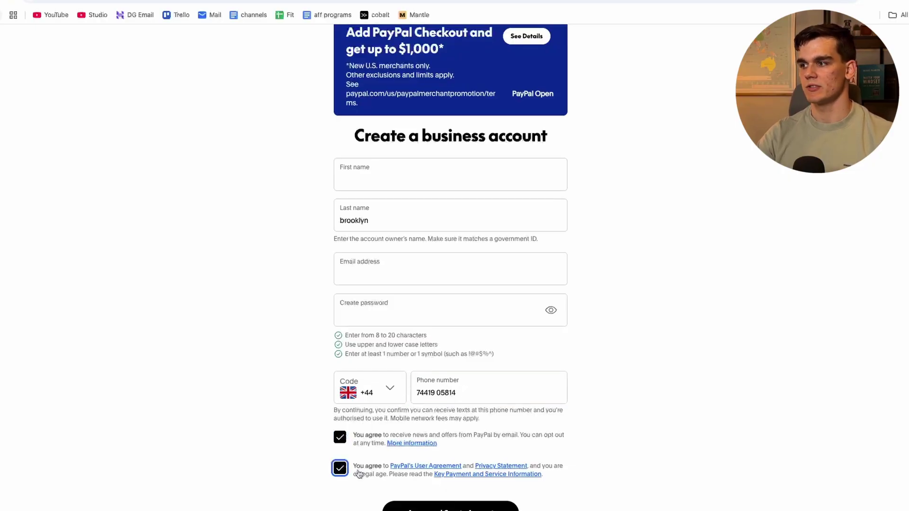
left_click(440, 508)
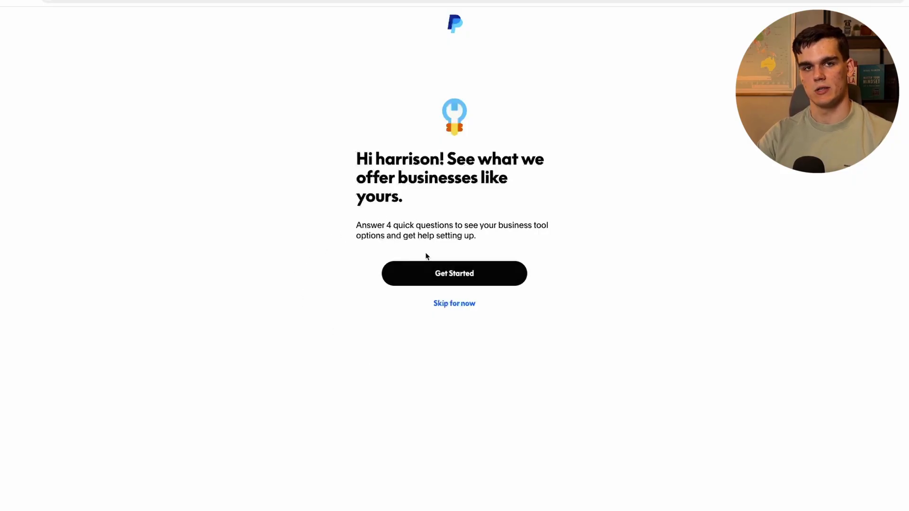
Answer setup questions: Digital products, Social media, Online checkout and Invoicing, Still working it out
left_click(447, 274)
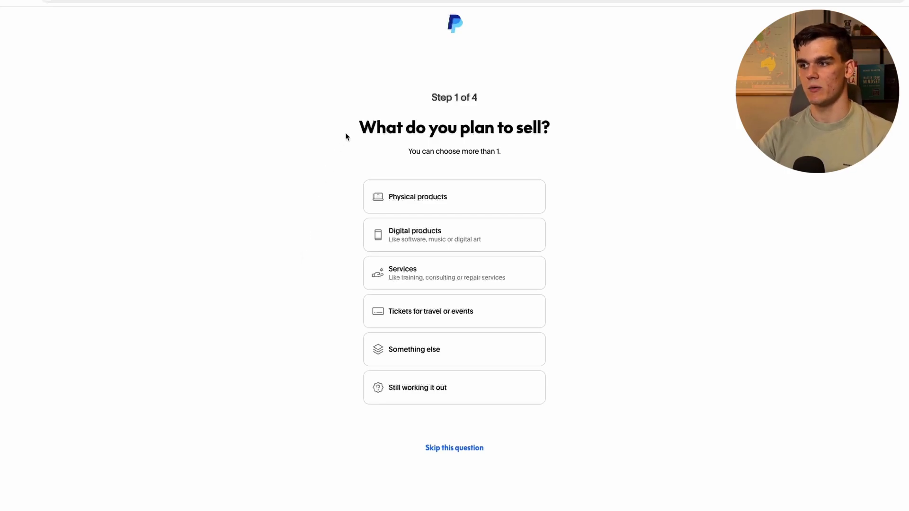
left_click(417, 239)
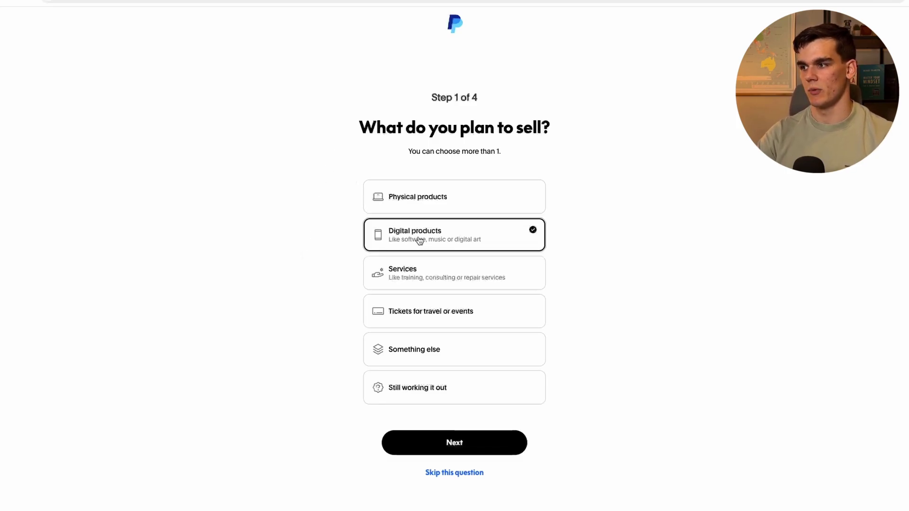
left_click(434, 448)
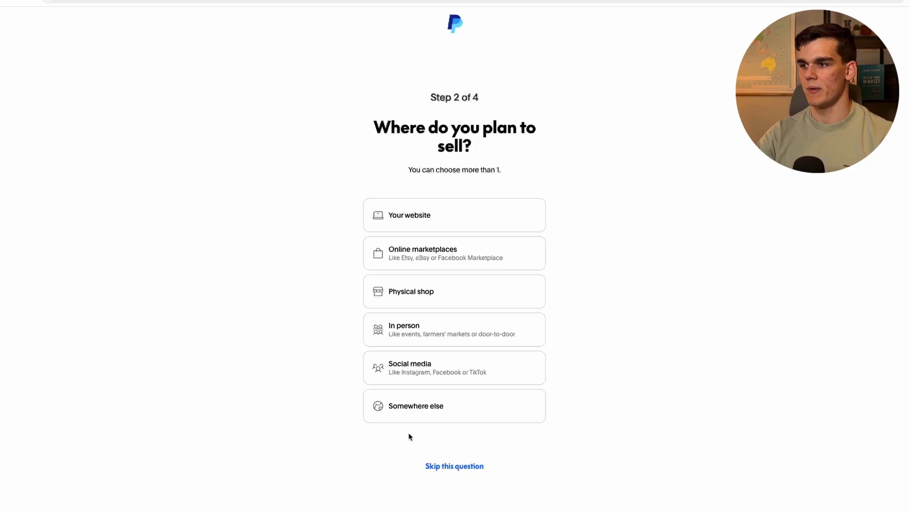
left_click(396, 375)
left_click(467, 471)
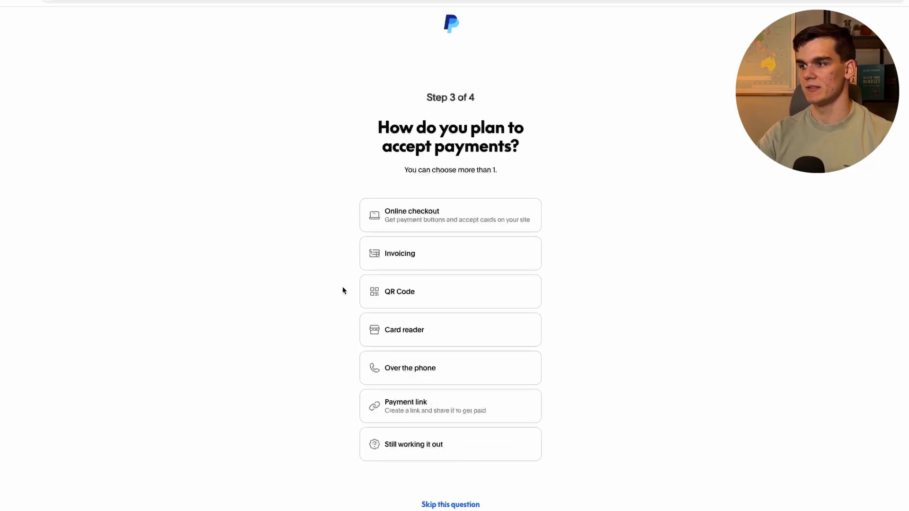
left_click(391, 216)
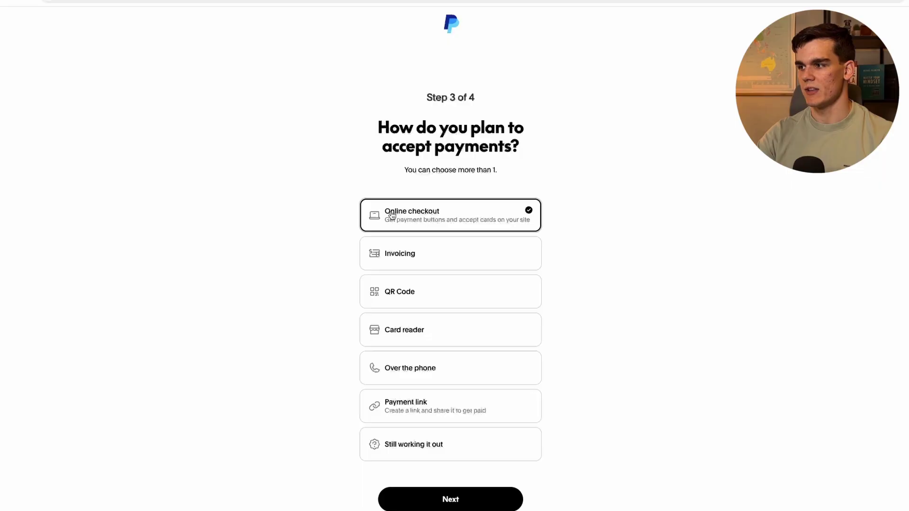
left_click(399, 260)
left_click(425, 501)
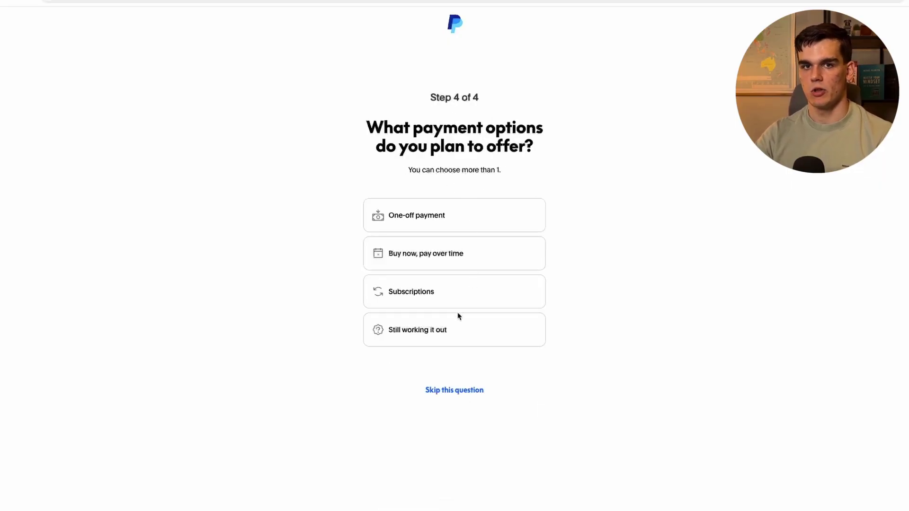
left_click(421, 342)
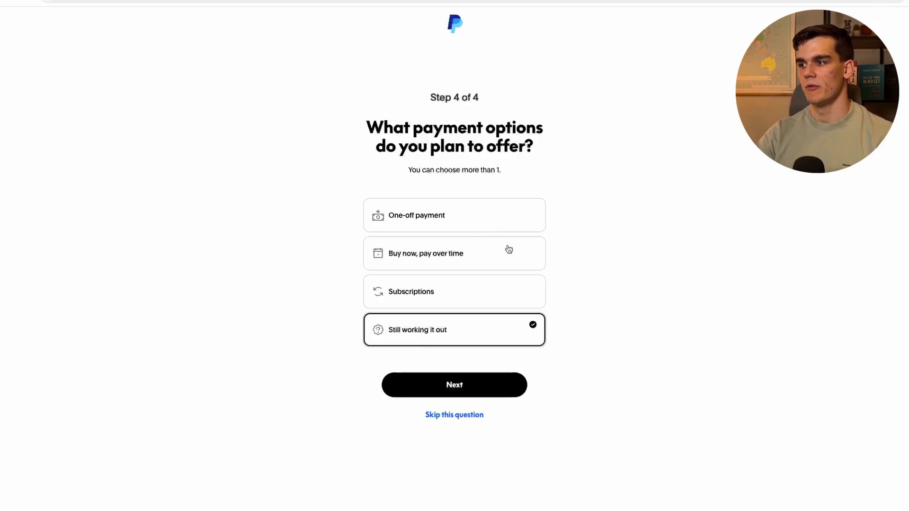
left_click(452, 391)
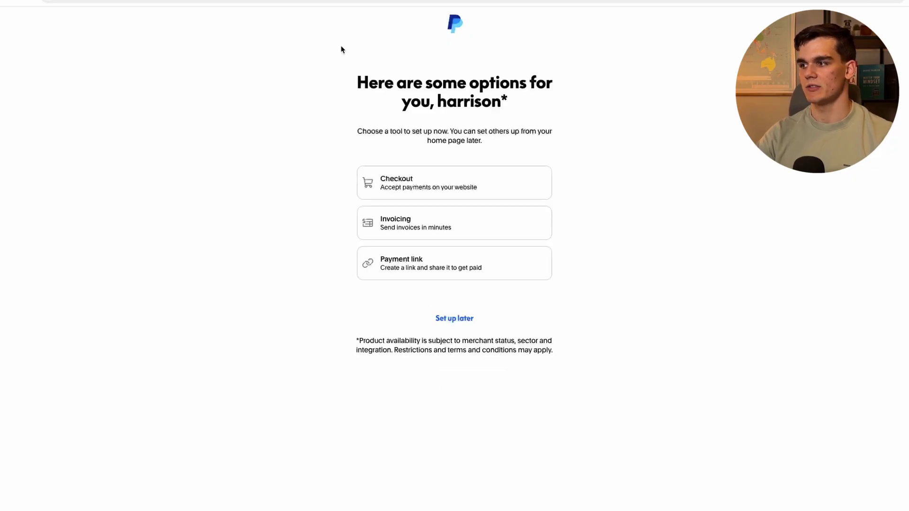
Skip the business tool, then choose Corporation, partnership or government with Private company as business type
left_click(453, 321)
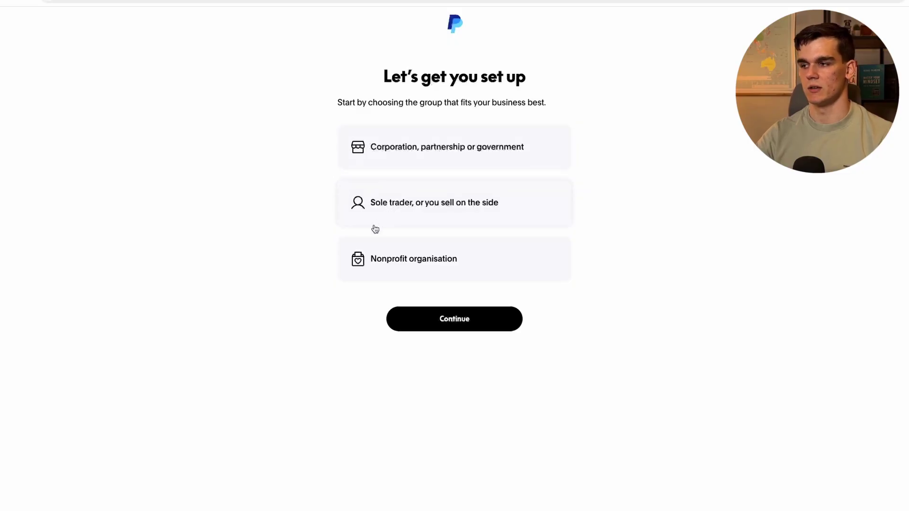
left_click(375, 148)
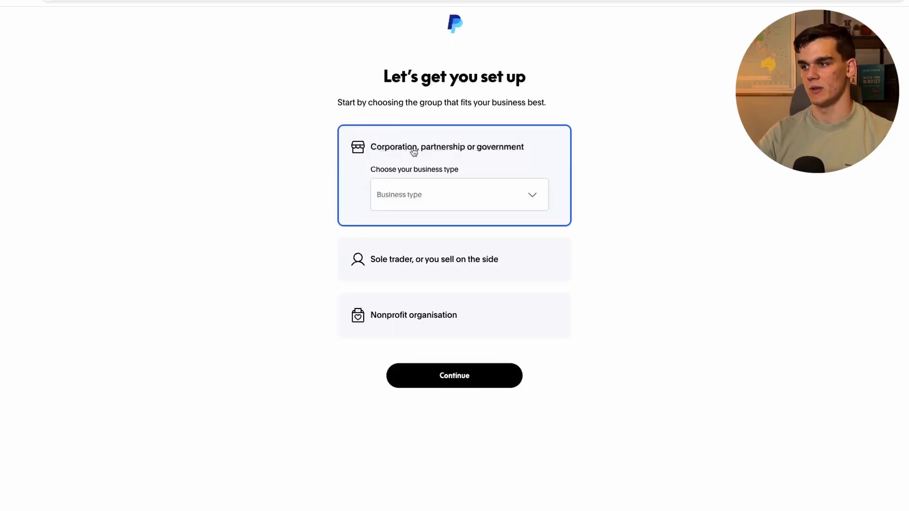
left_click(472, 191)
left_click(472, 190)
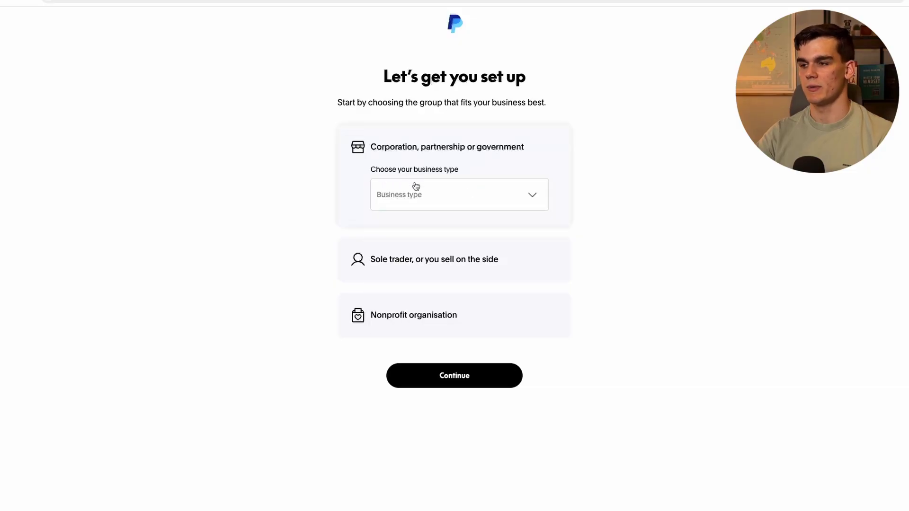
left_click(416, 194)
left_click(392, 252)
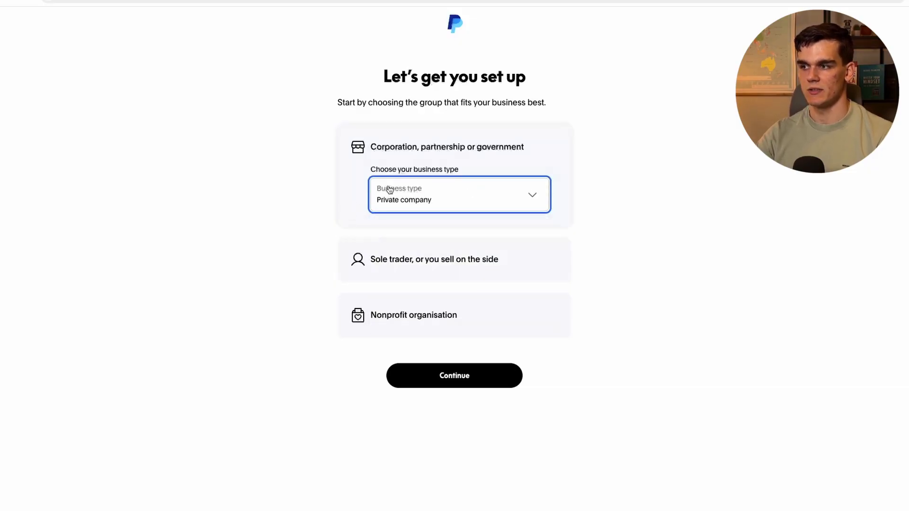
left_click(441, 376)
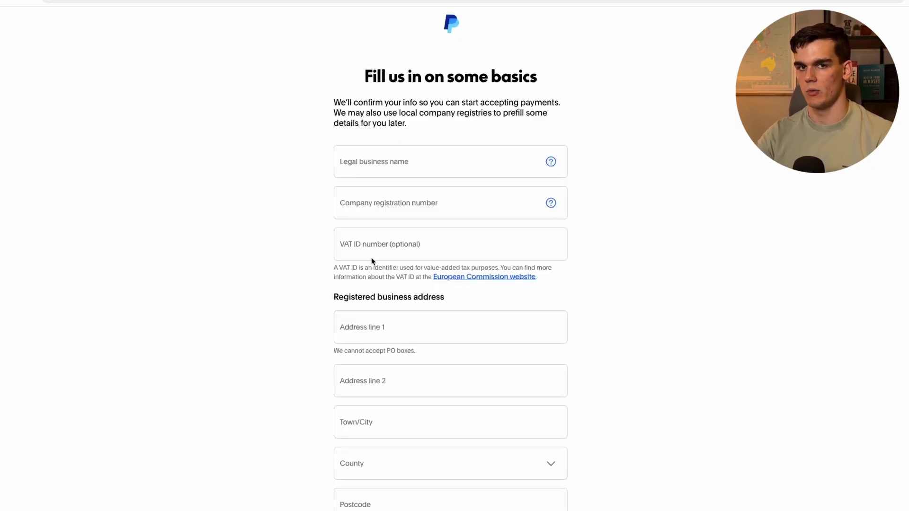
Enter 'vectortube ltd' as legal business name and autofill the registered business address
scroll(340, 375, "down", 1)
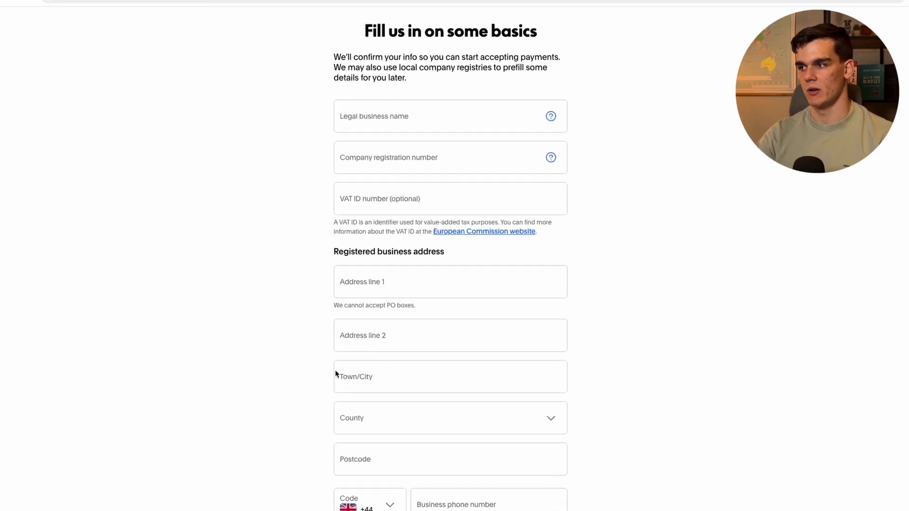
scroll(337, 375, "up", 1)
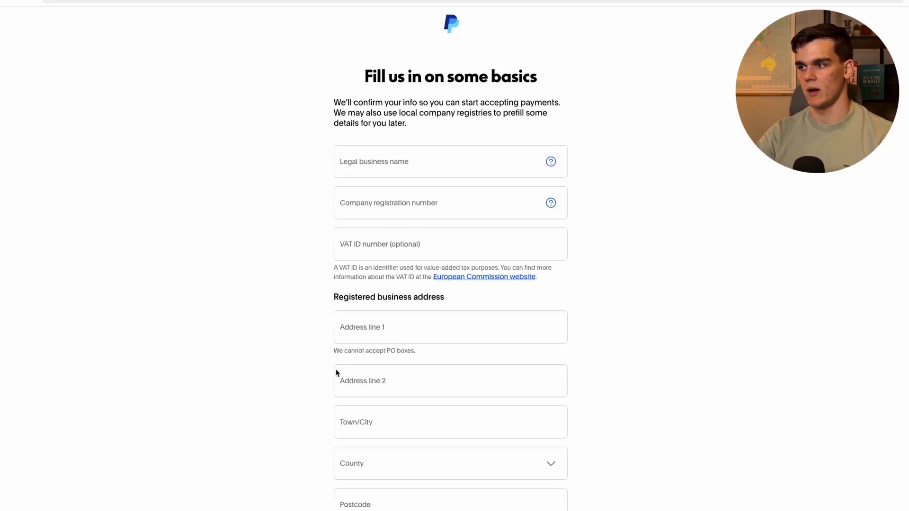
double_click(375, 164)
left_click(375, 165)
type("ve")
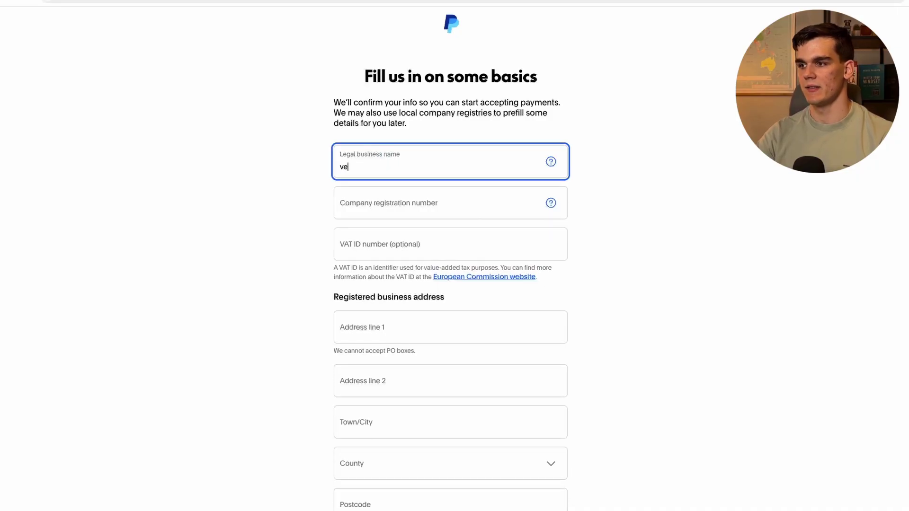
type("ctortube ltd")
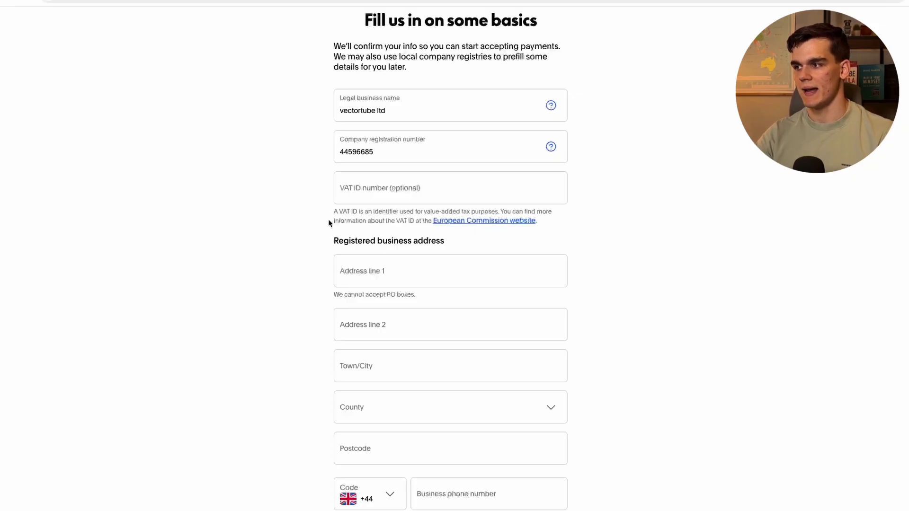
scroll(318, 228, "down", 1)
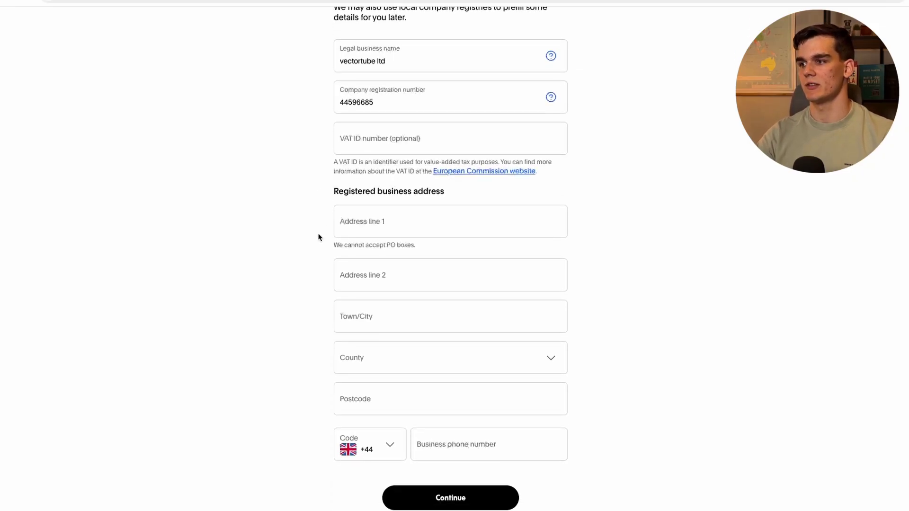
left_click(364, 234)
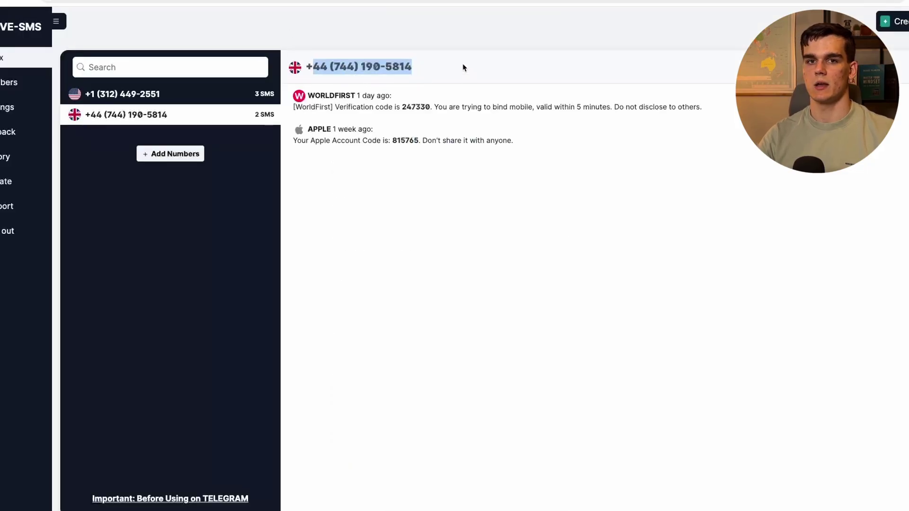
Copy the UK virtual number from Receive-SMS into the Business phone number field
left_click_drag(463, 67, 331, 67)
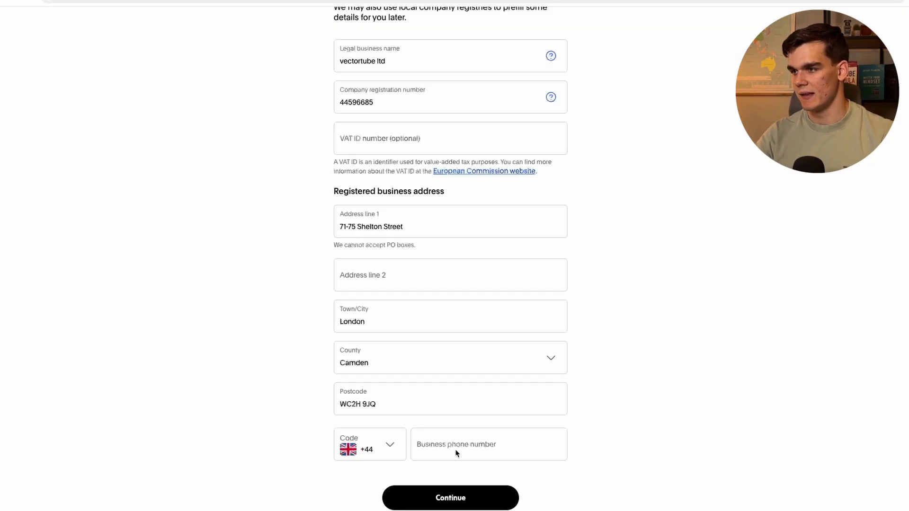
left_click(456, 450)
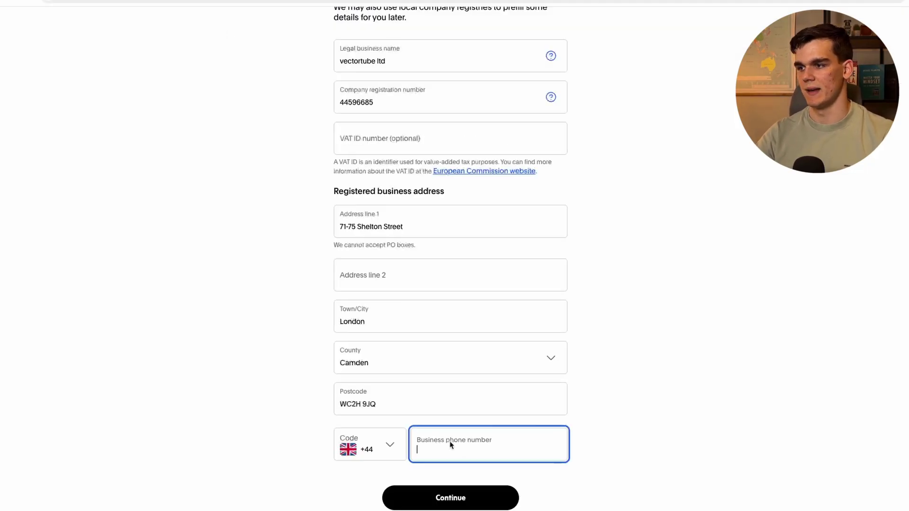
key("ctrl+v")
Submit company details, then set industry to Schools and Educational Services, established 22/09/2025
left_click(432, 497)
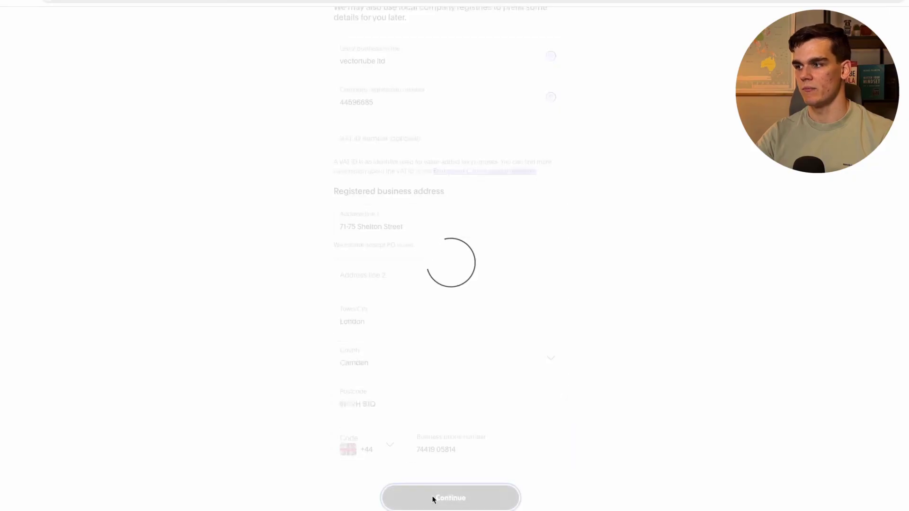
scroll(331, 143, "down", 2)
scroll(333, 142, "up", 2)
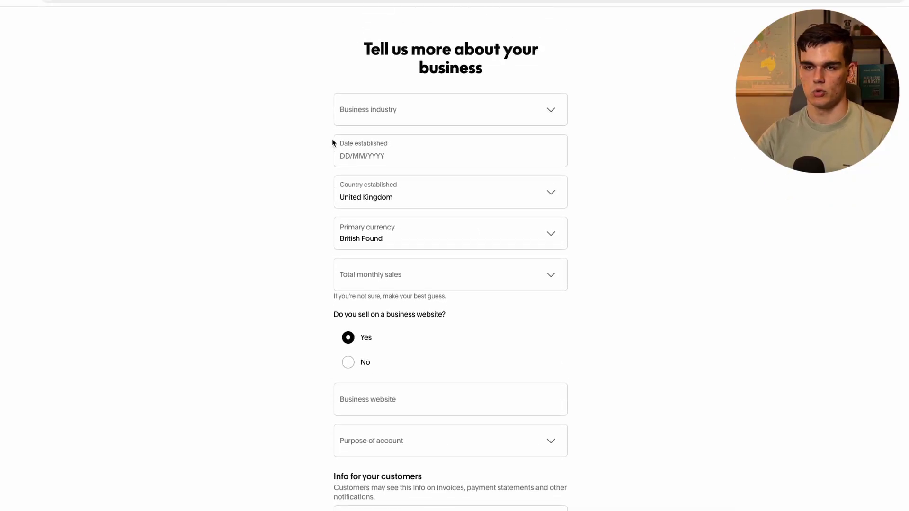
left_click(375, 113)
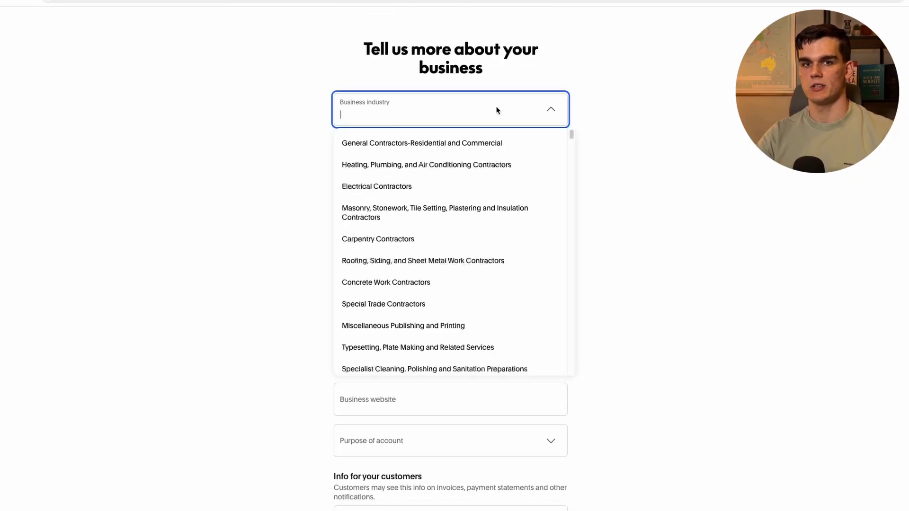
scroll(302, 170, "up", 1)
type("edu")
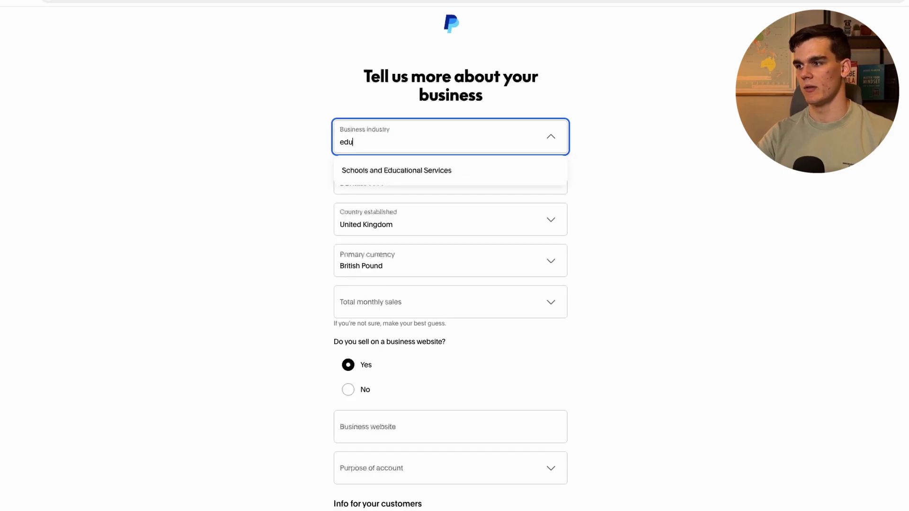
left_click(379, 170)
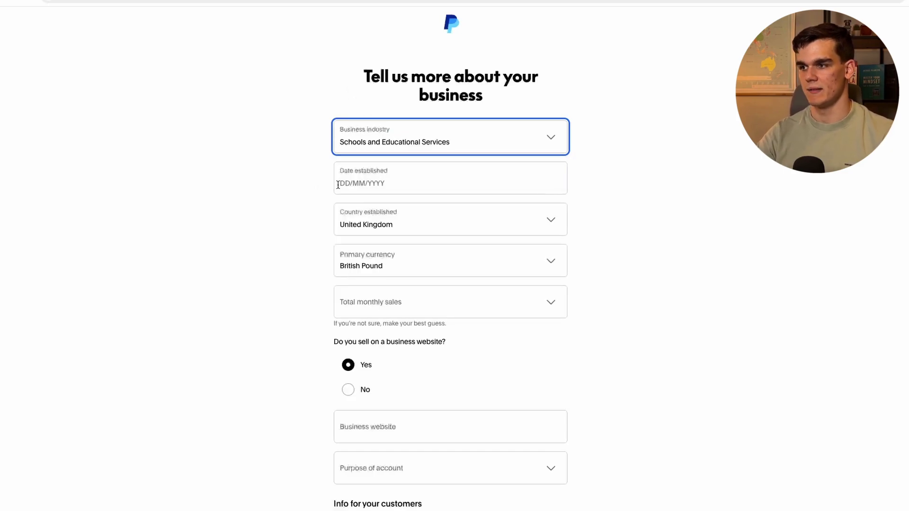
left_click(364, 180)
type("22/09/2025")
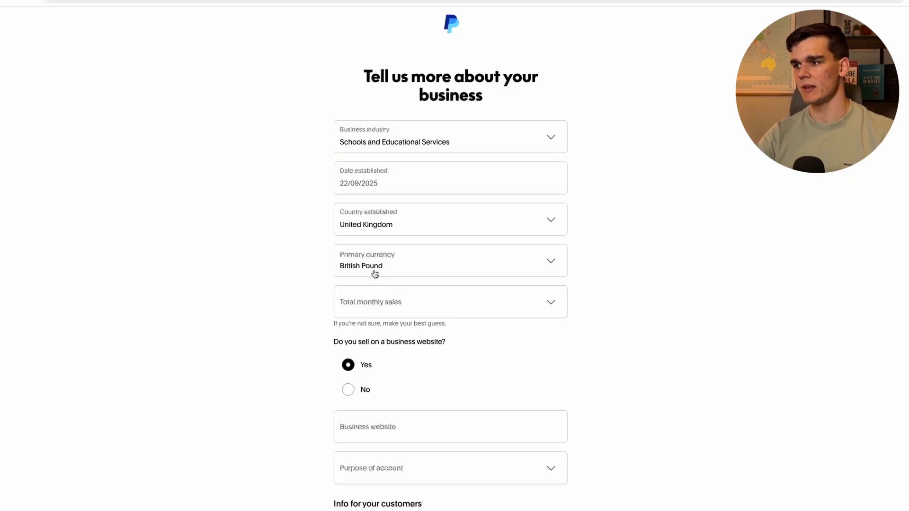
Choose the lowest sales range, no website, purpose receiving payments, public name 'Vectortube', and continue
left_click(384, 313)
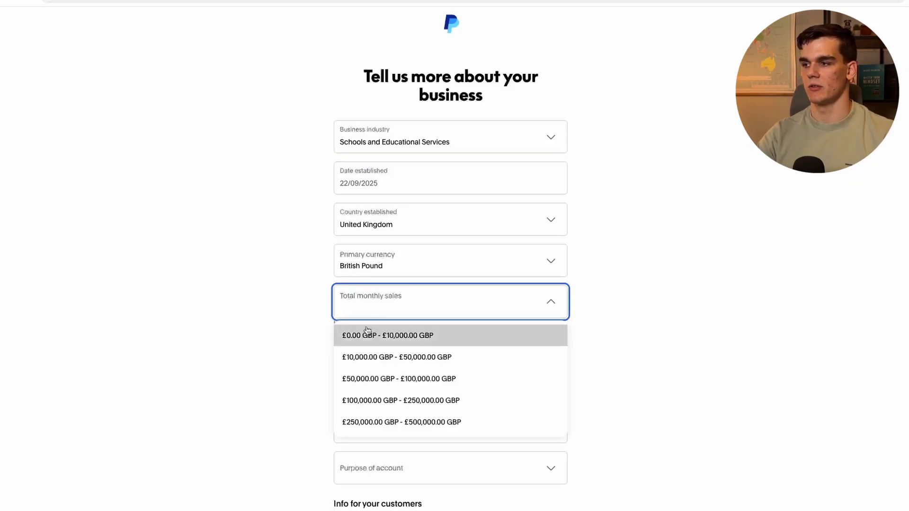
left_click(397, 337)
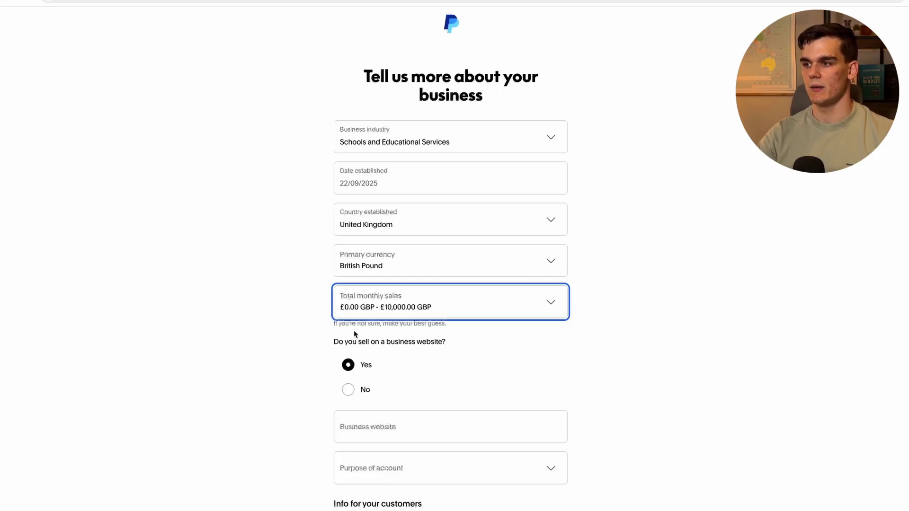
scroll(333, 284, "down", 1)
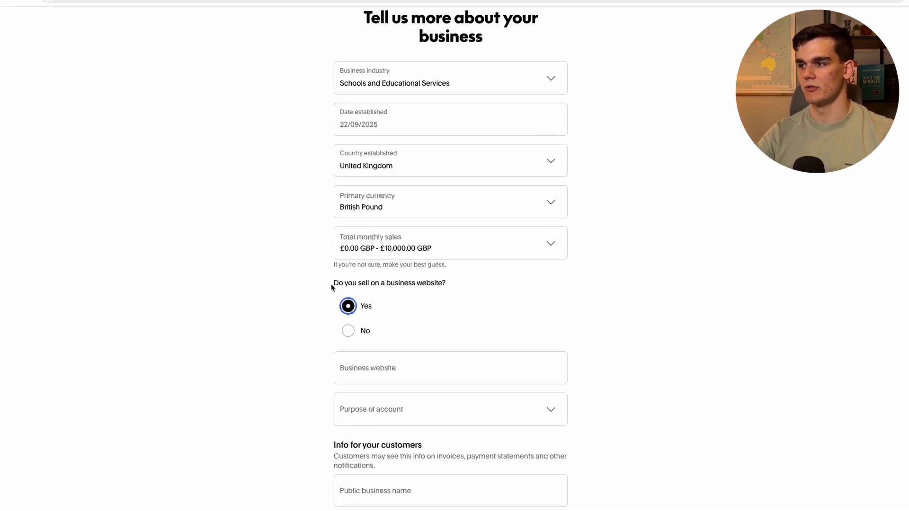
left_click(335, 309)
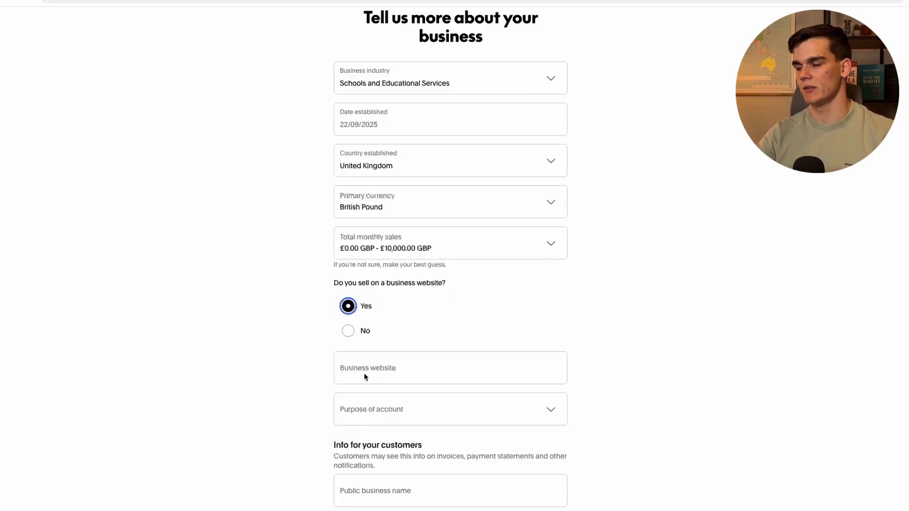
left_click(347, 332)
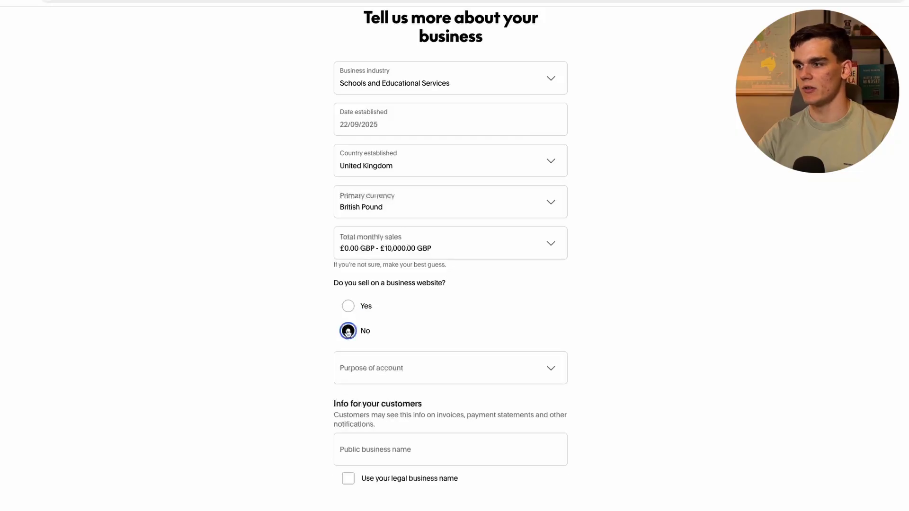
left_click(363, 377)
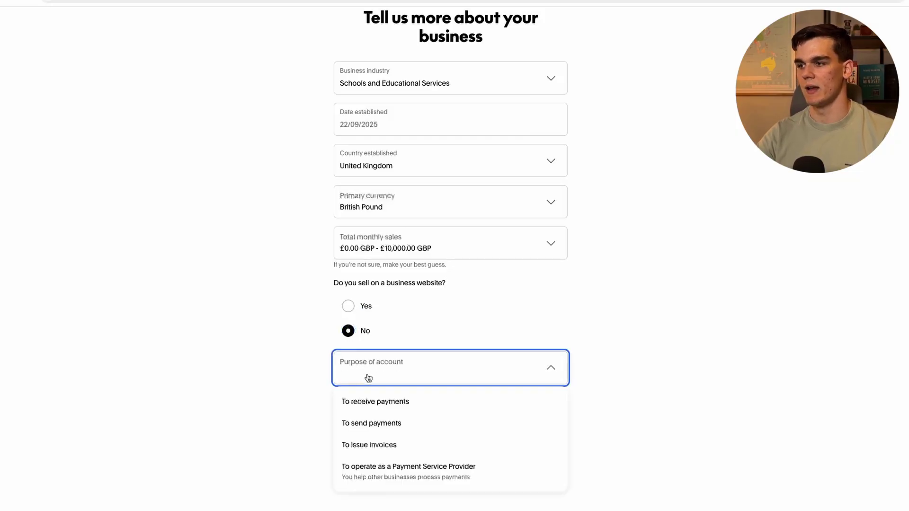
left_click(363, 398)
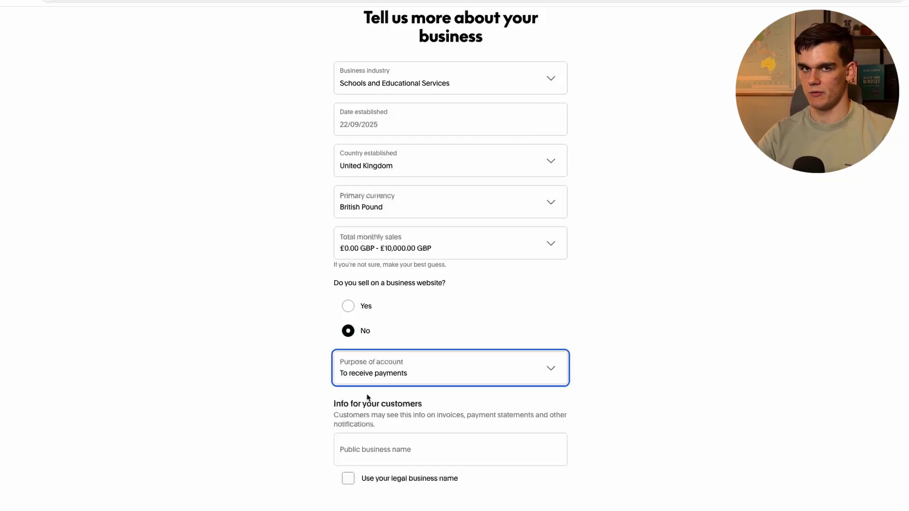
scroll(428, 420, "down", 1)
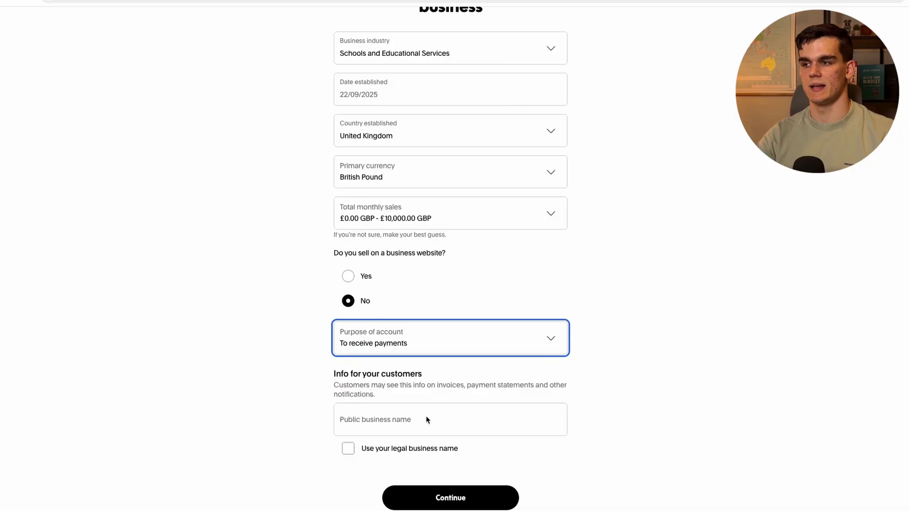
left_click(379, 419)
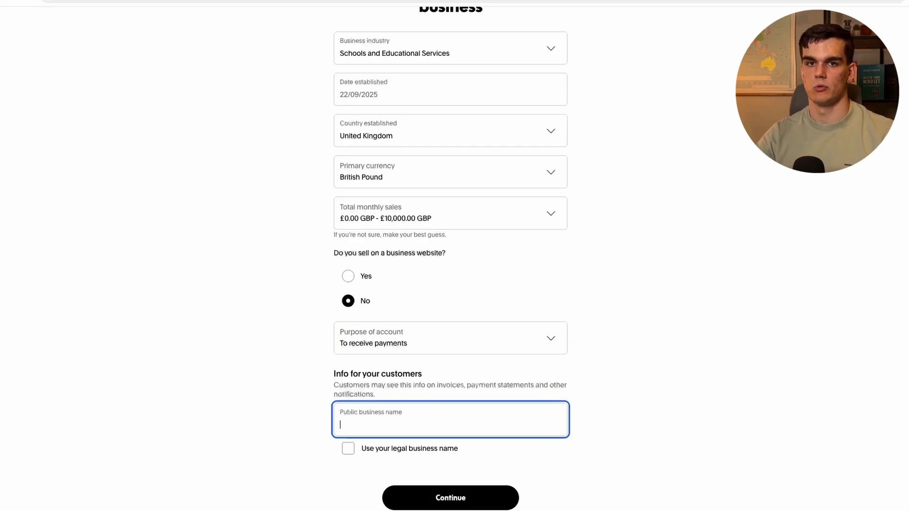
type("Vector")
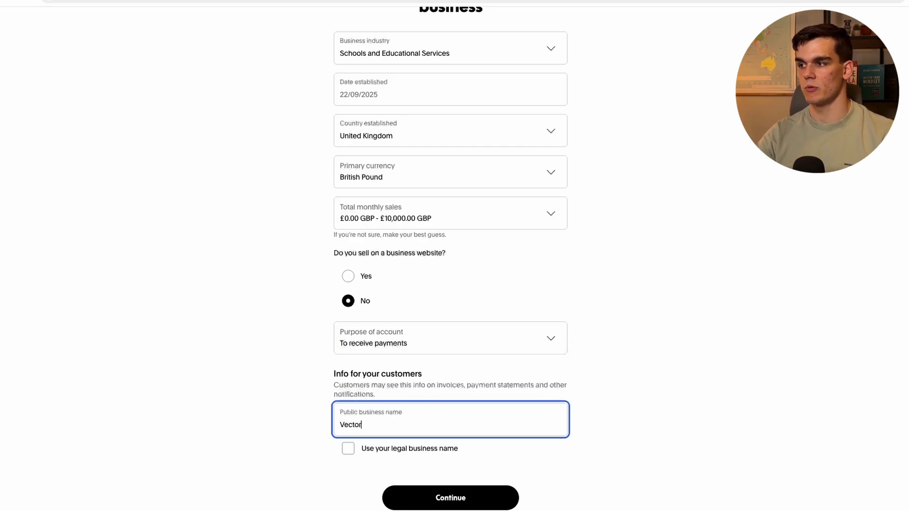
type("tube")
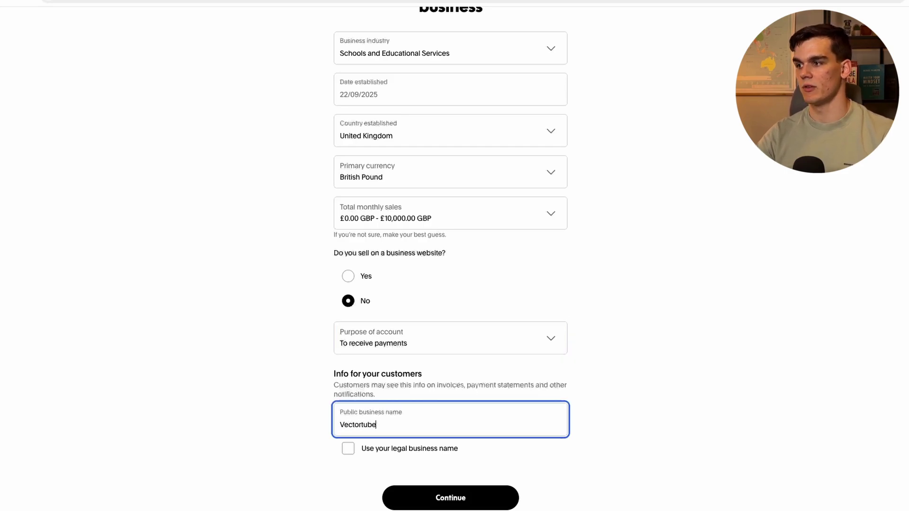
left_click(445, 500)
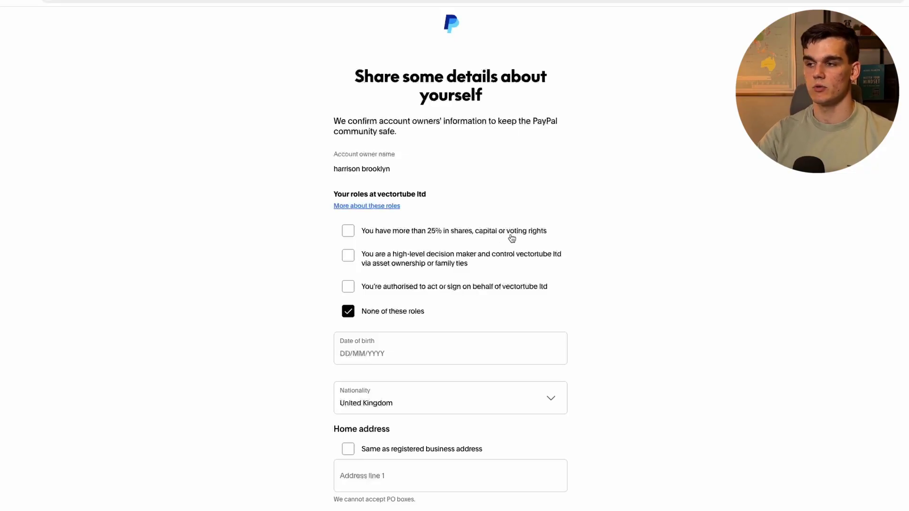
Declare yourself 100% owner, high-level decision maker and authorised signer
left_click(348, 231)
left_click(385, 261)
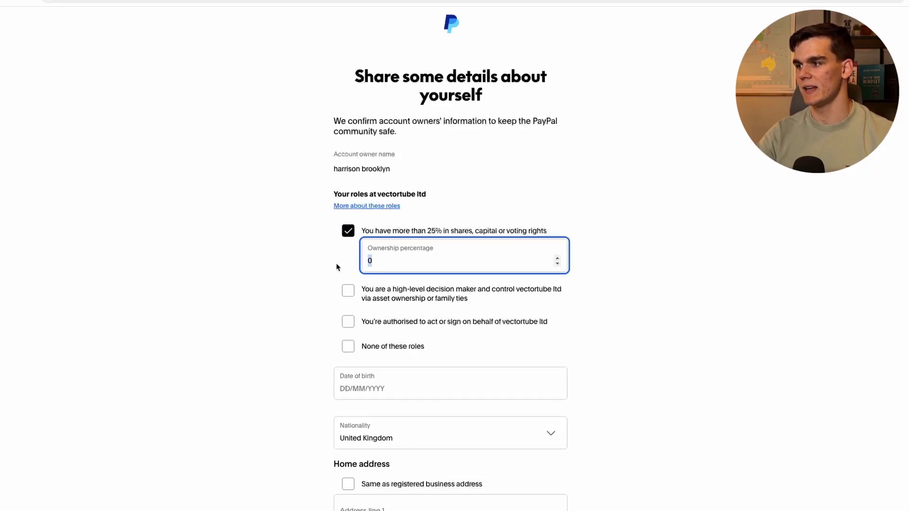
type("100")
left_click(325, 271)
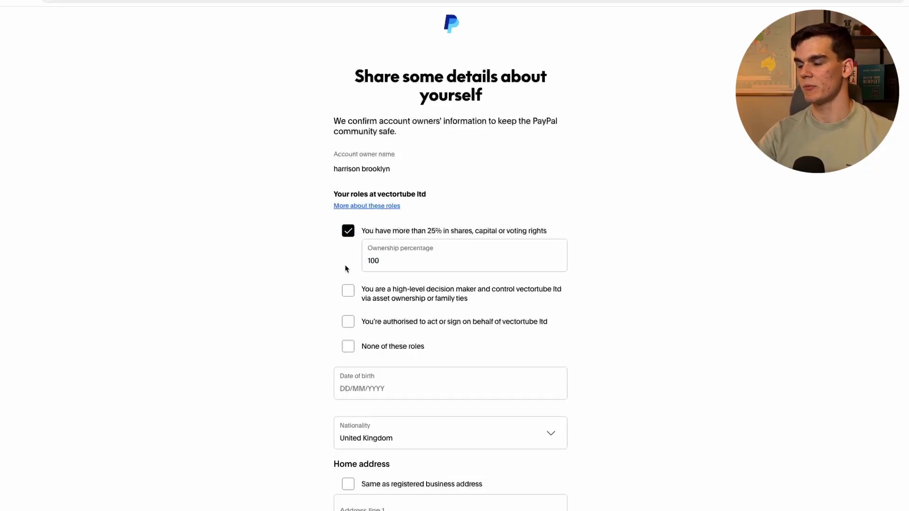
scroll(390, 278, "down", 1)
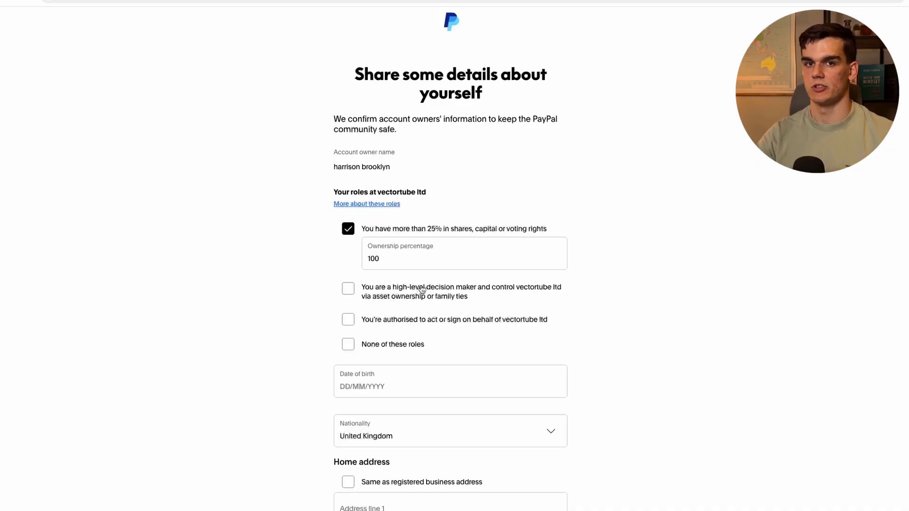
left_click(348, 292)
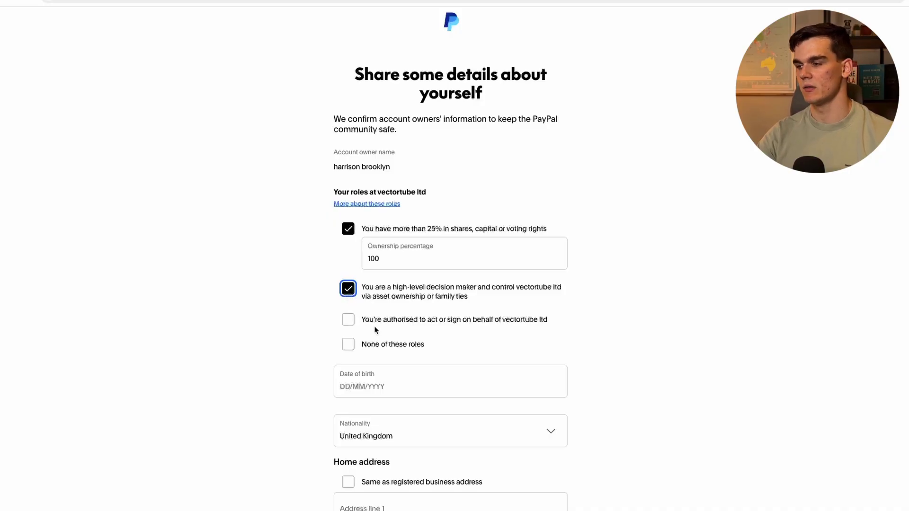
left_click(348, 320)
scroll(284, 320, "down", 1)
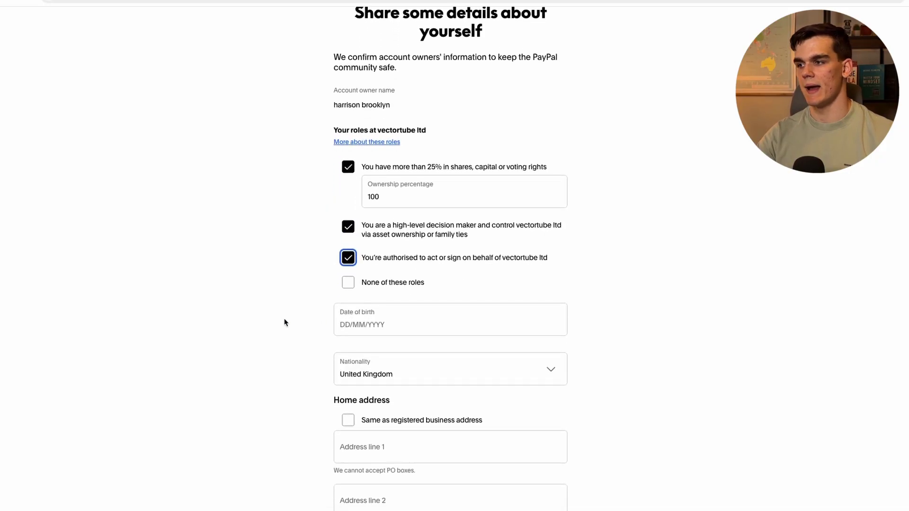
scroll(335, 355, "down", 4)
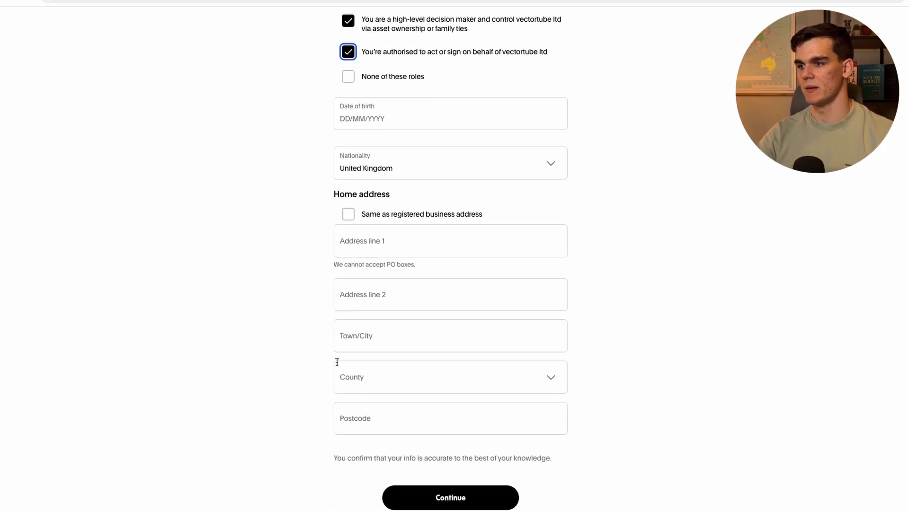
scroll(336, 361, "up", 4)
scroll(337, 362, "down", 4)
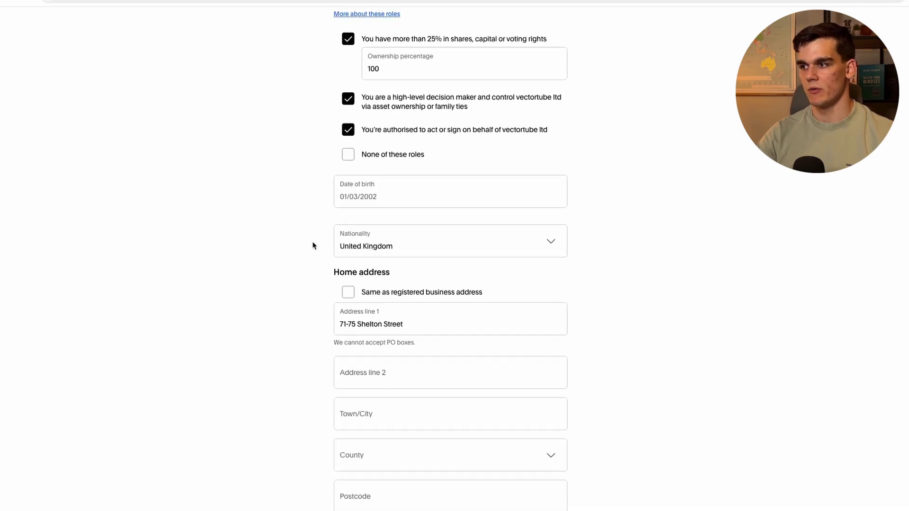
scroll(315, 243, "down", 1)
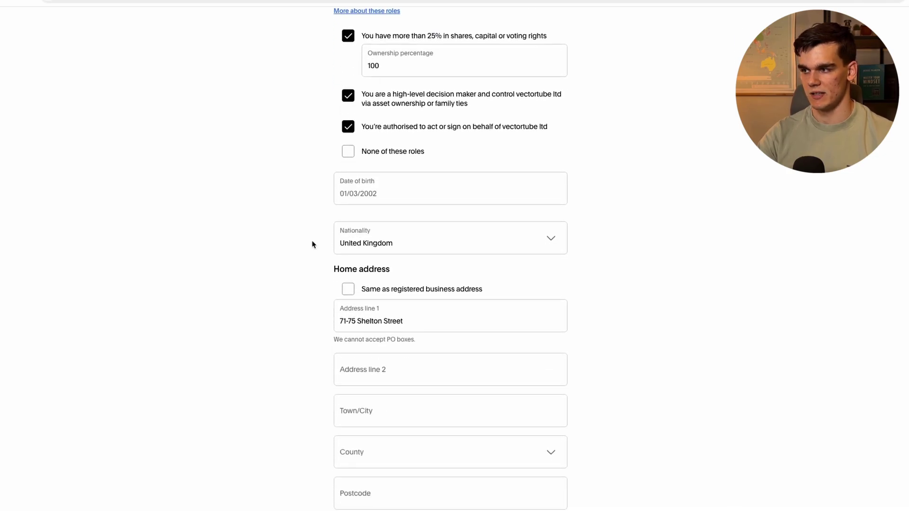
Set nationality to Netherlands, reuse the registered business address as home, and continue
left_click(380, 231)
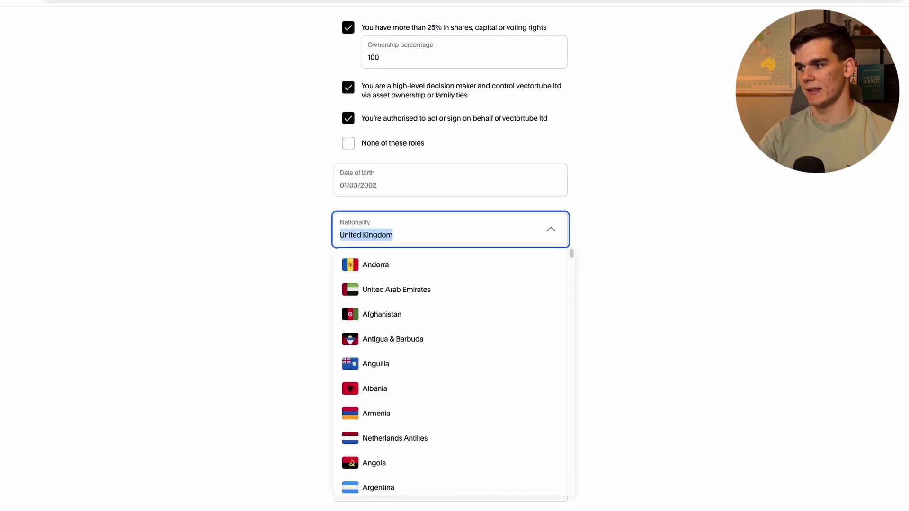
type("neth")
left_click(432, 298)
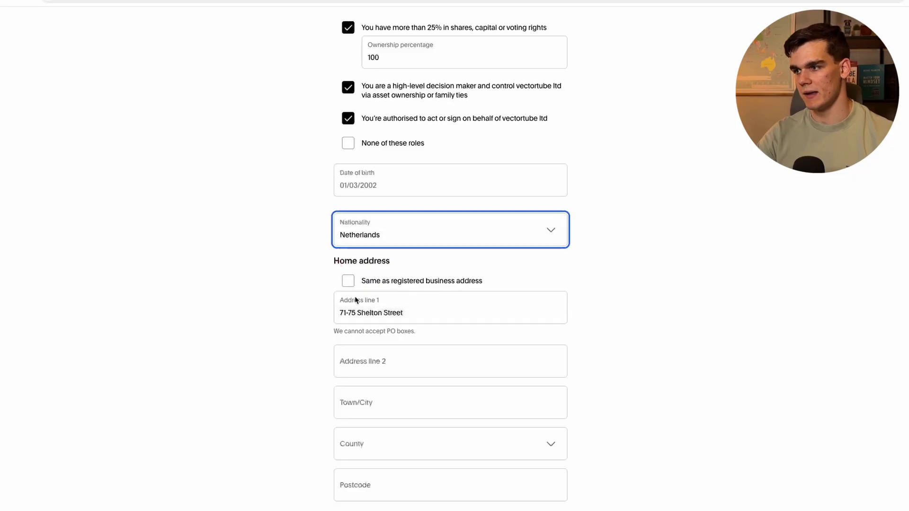
scroll(320, 264, "down", 1)
left_click(320, 264)
scroll(351, 331, "down", 1)
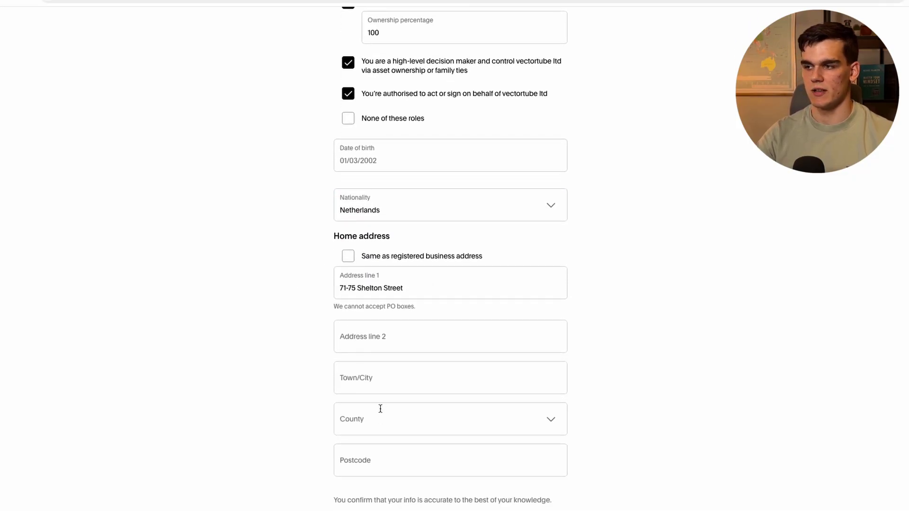
scroll(380, 409, "down", 2)
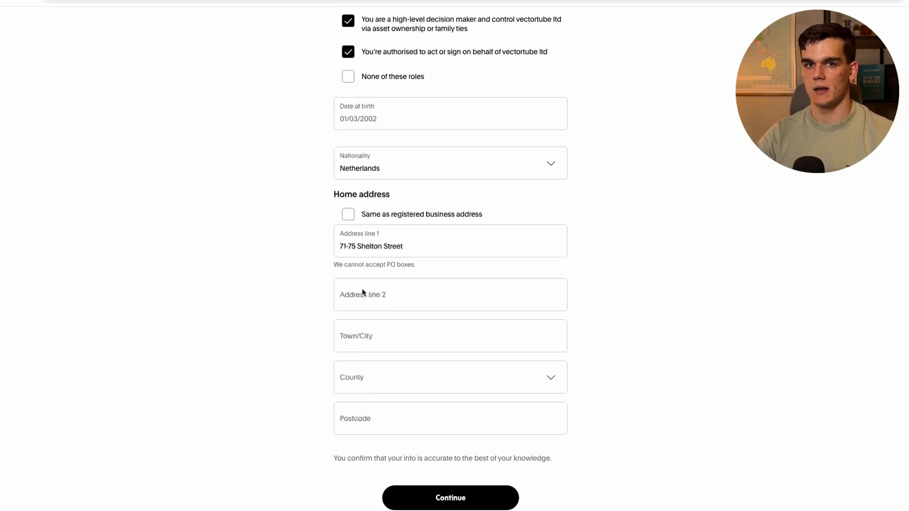
left_click(370, 218)
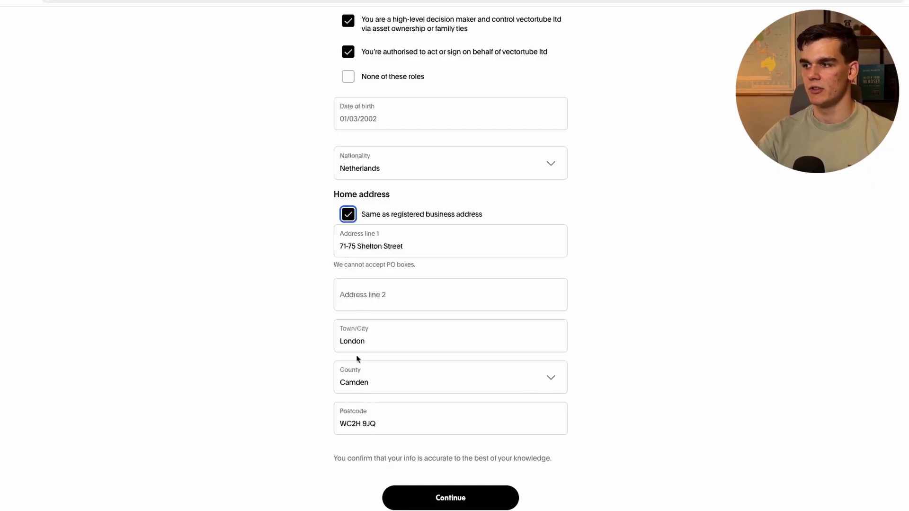
left_click(437, 495)
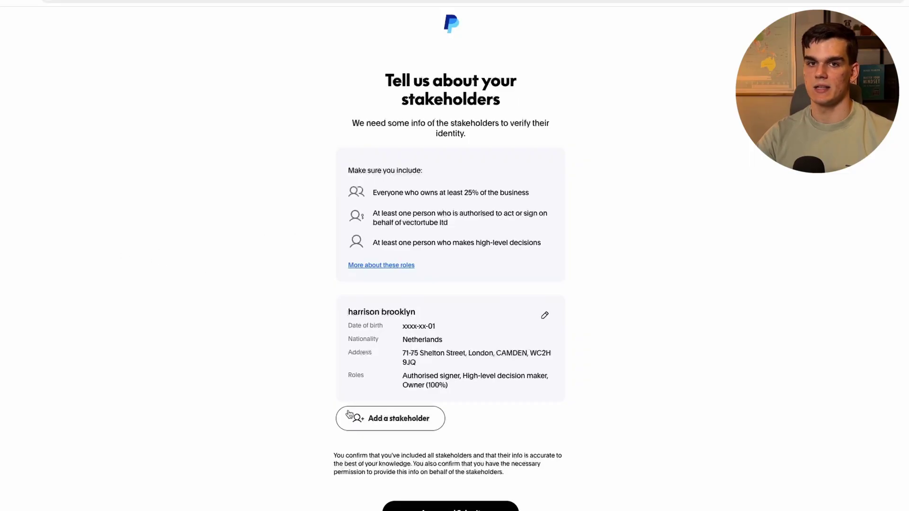
Review the vectortube ltd stakeholder summary and agree and submit it
scroll(347, 227, "down", 1)
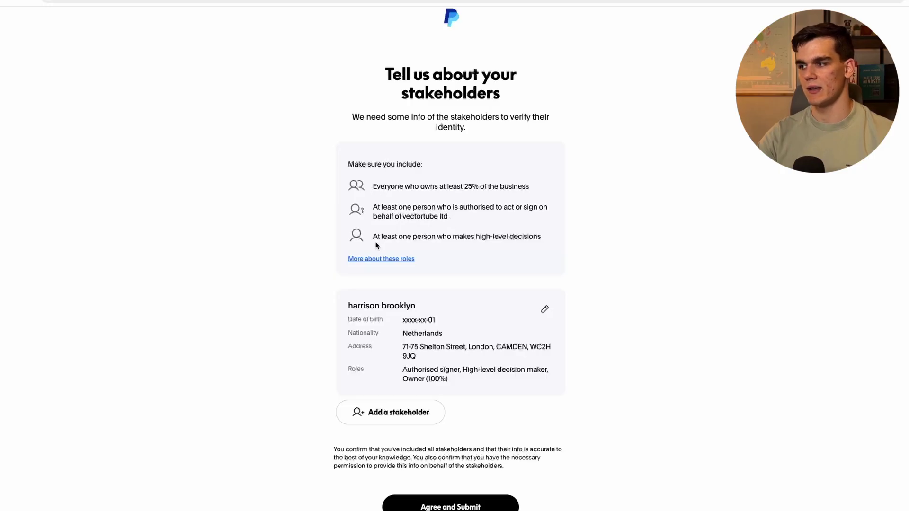
scroll(495, 259, "down", 1)
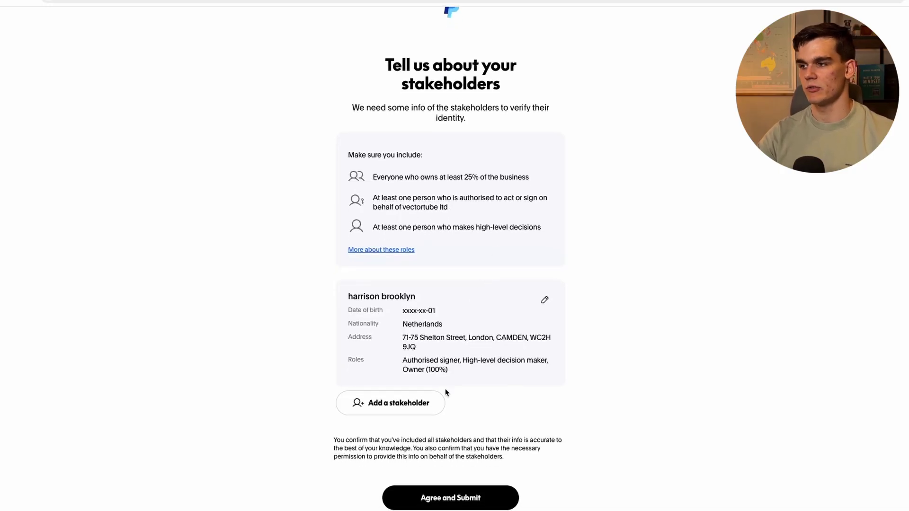
left_click(463, 502)
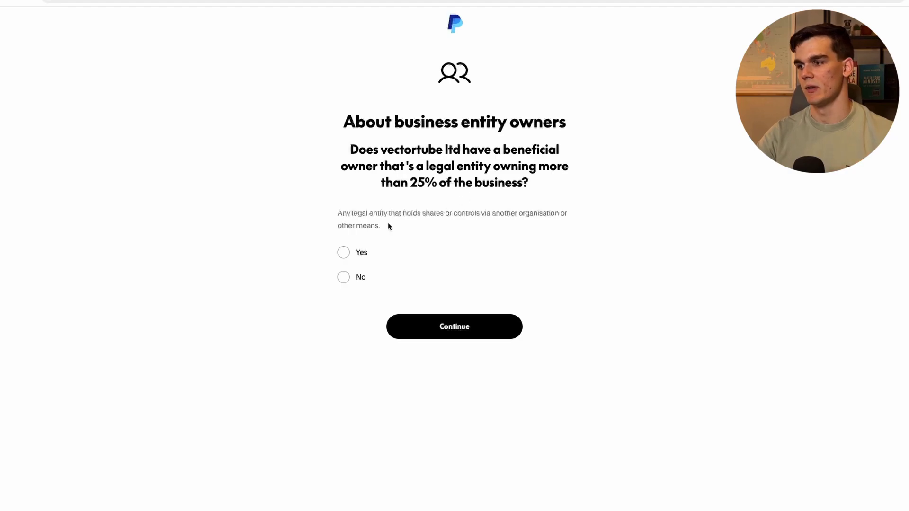
Answer No to a legal entity owning over 25% and continue
left_click(344, 279)
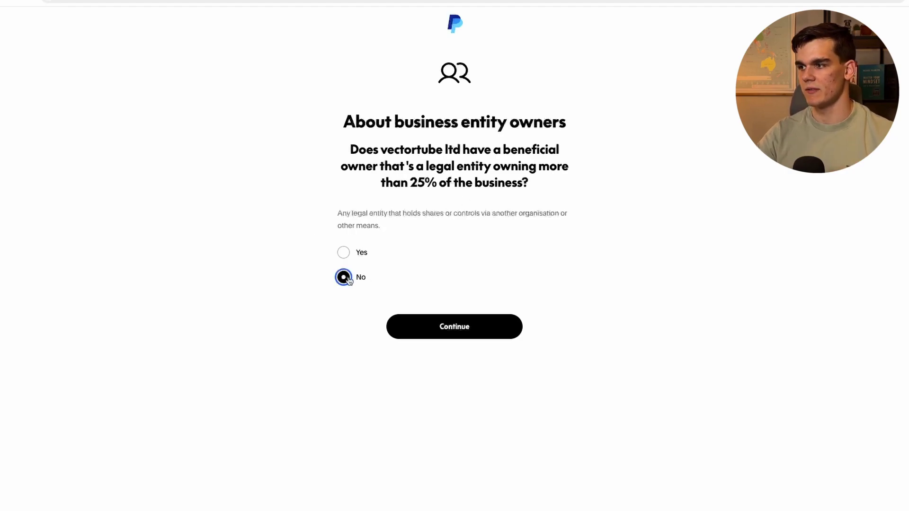
left_click(440, 335)
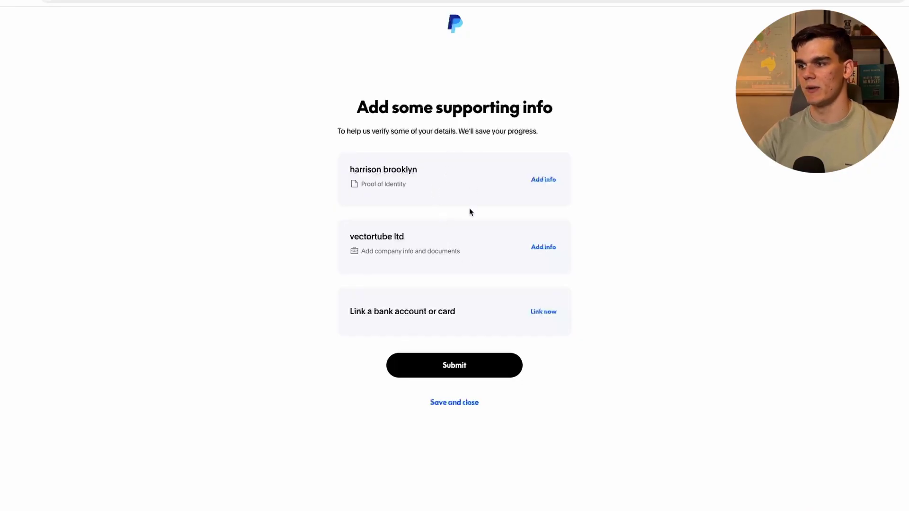
Save and close the onboarding form to finish it later
left_click(453, 415)
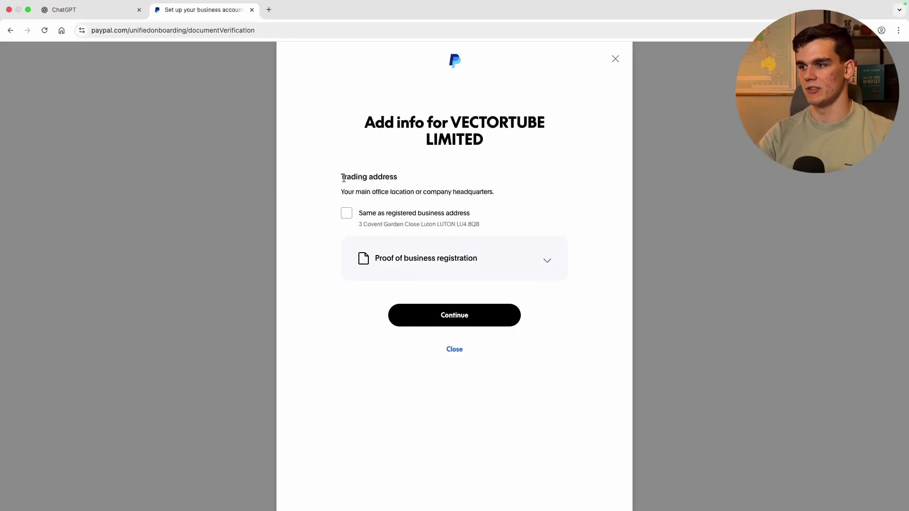
Expand proof of business registration, set identity document type to Passport, and close the form
left_click(423, 261)
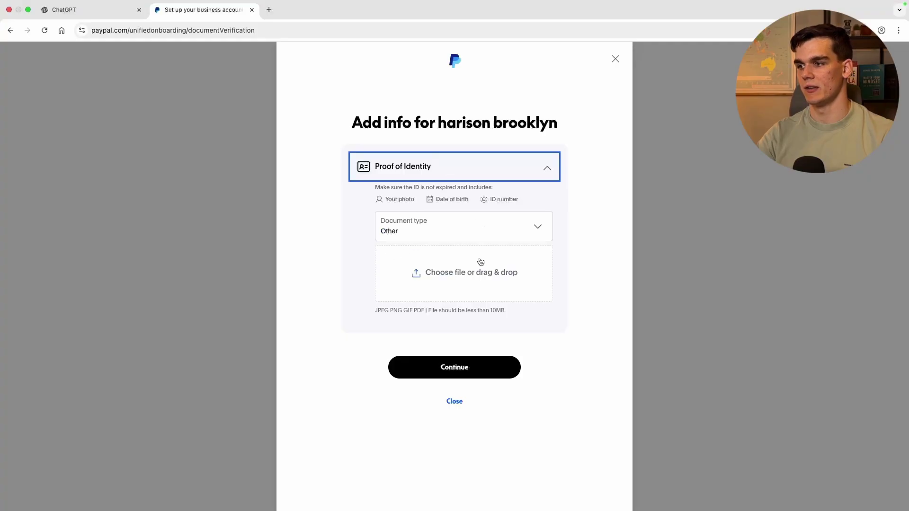
left_click(432, 229)
left_click(383, 301)
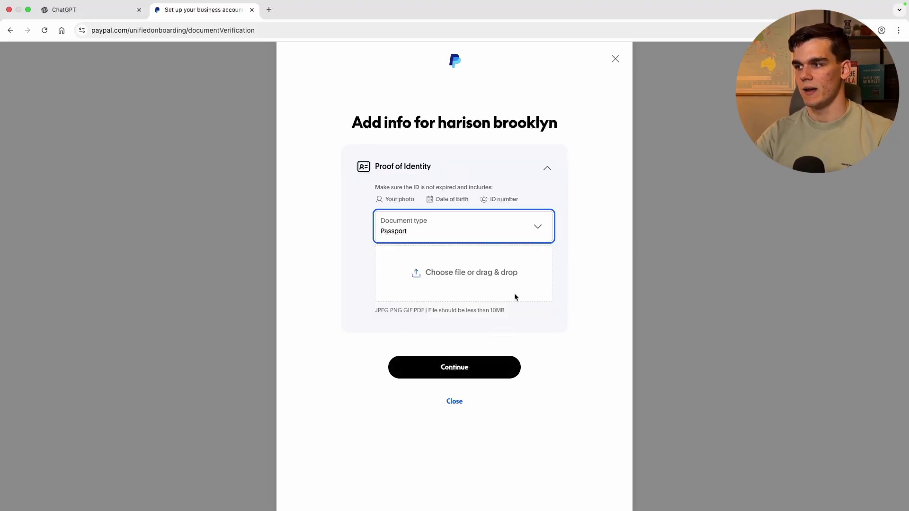
left_click(615, 58)
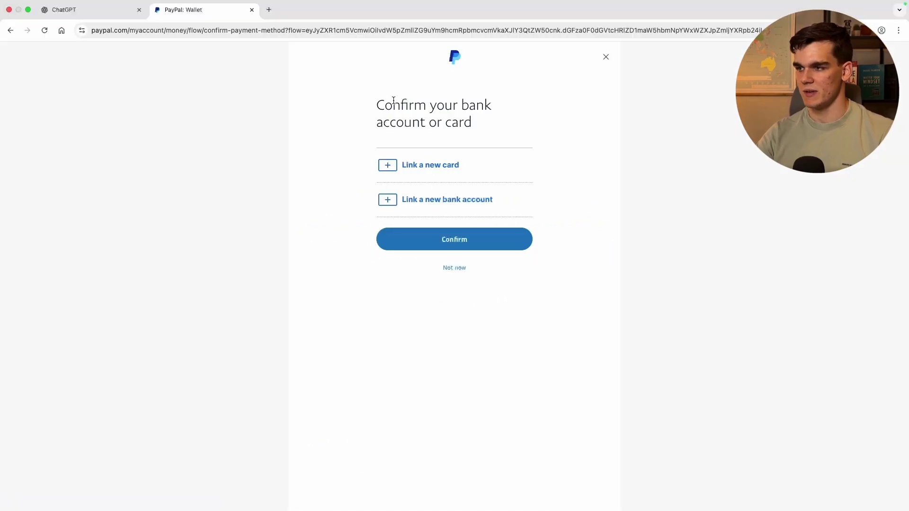
Begin linking a new bank account from PayPal's Confirm your bank account or card page
left_click(439, 202)
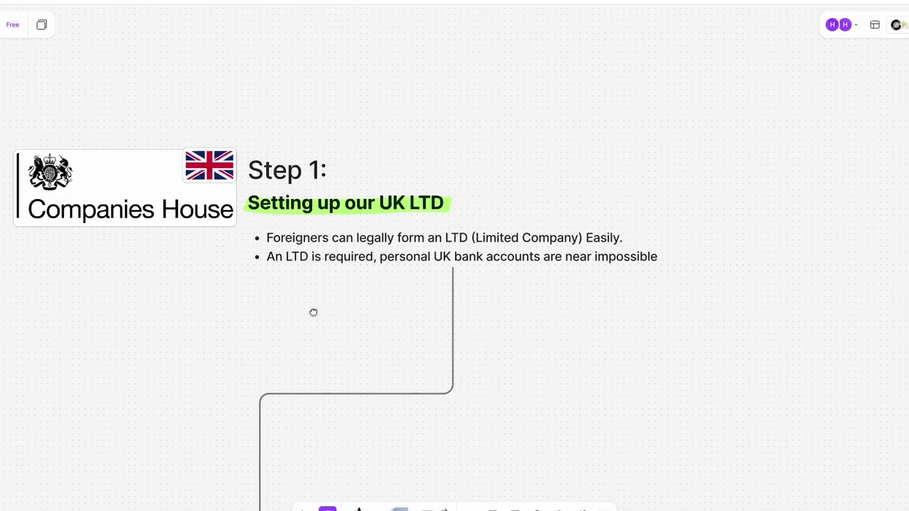
scroll(313, 312, "down", 6)
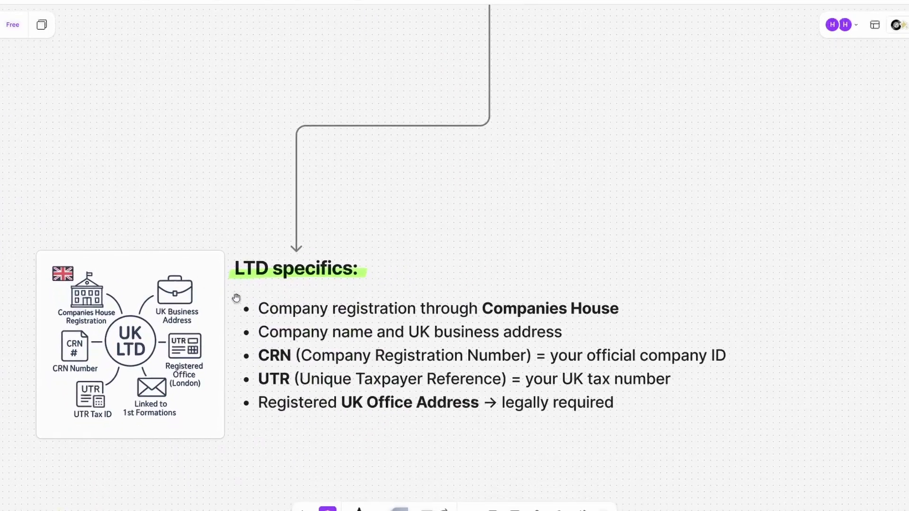